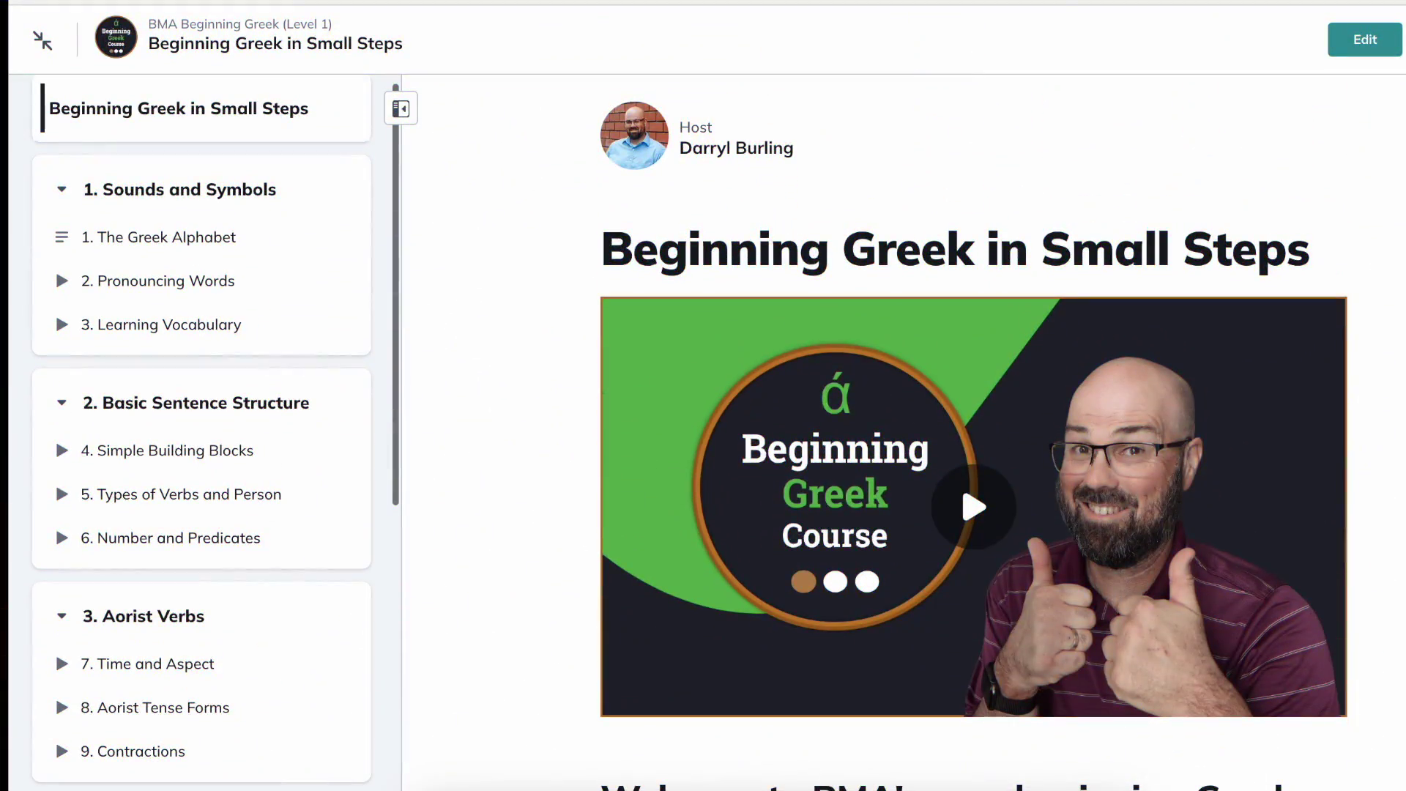
# Look through the Beginning Greek in Small Steps overview, open The Greek Alphabet lesson and browse the module list.
pyautogui.scroll(-15, 952, 439)
pyautogui.scroll(-20, 952, 439)
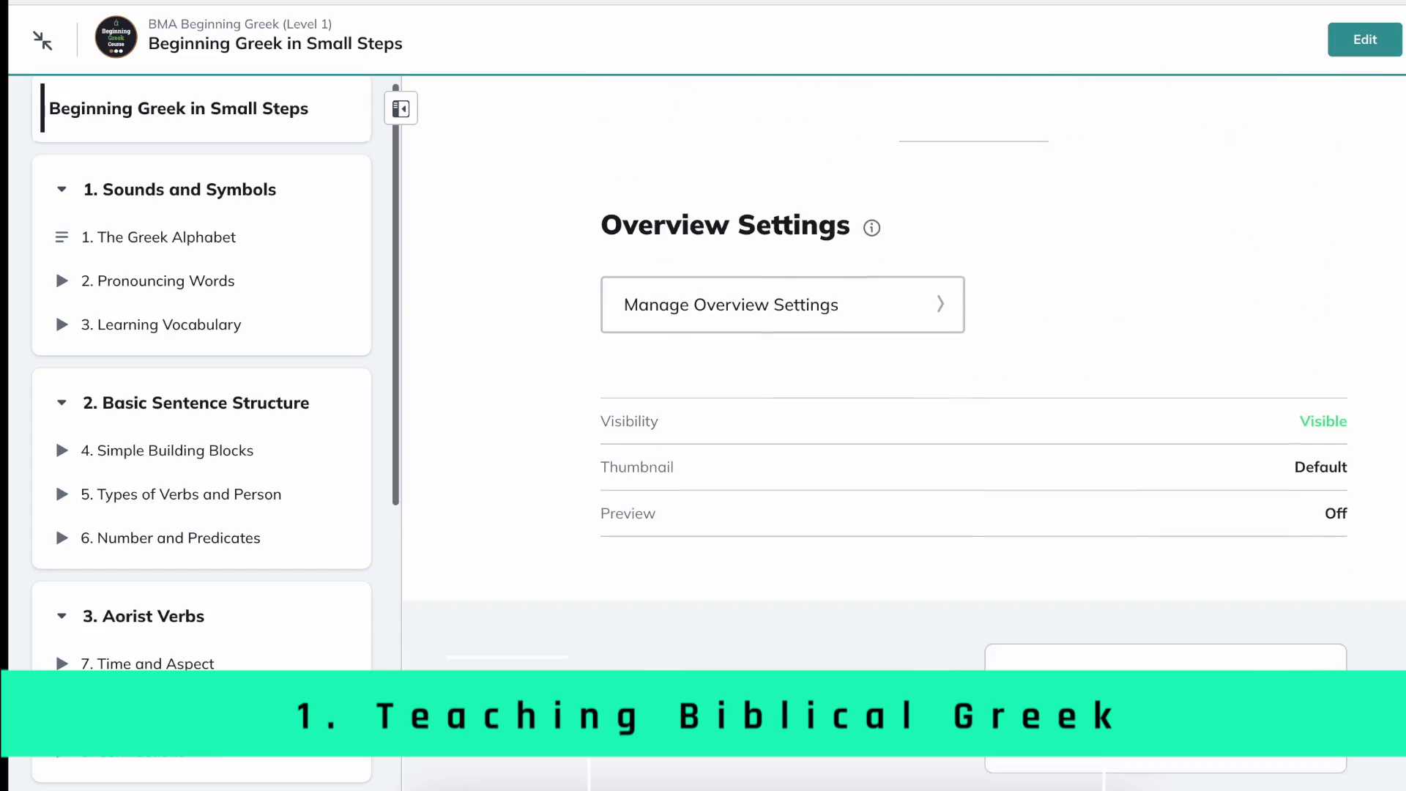
pyautogui.click(187, 251)
pyautogui.scroll(-2, 187, 251)
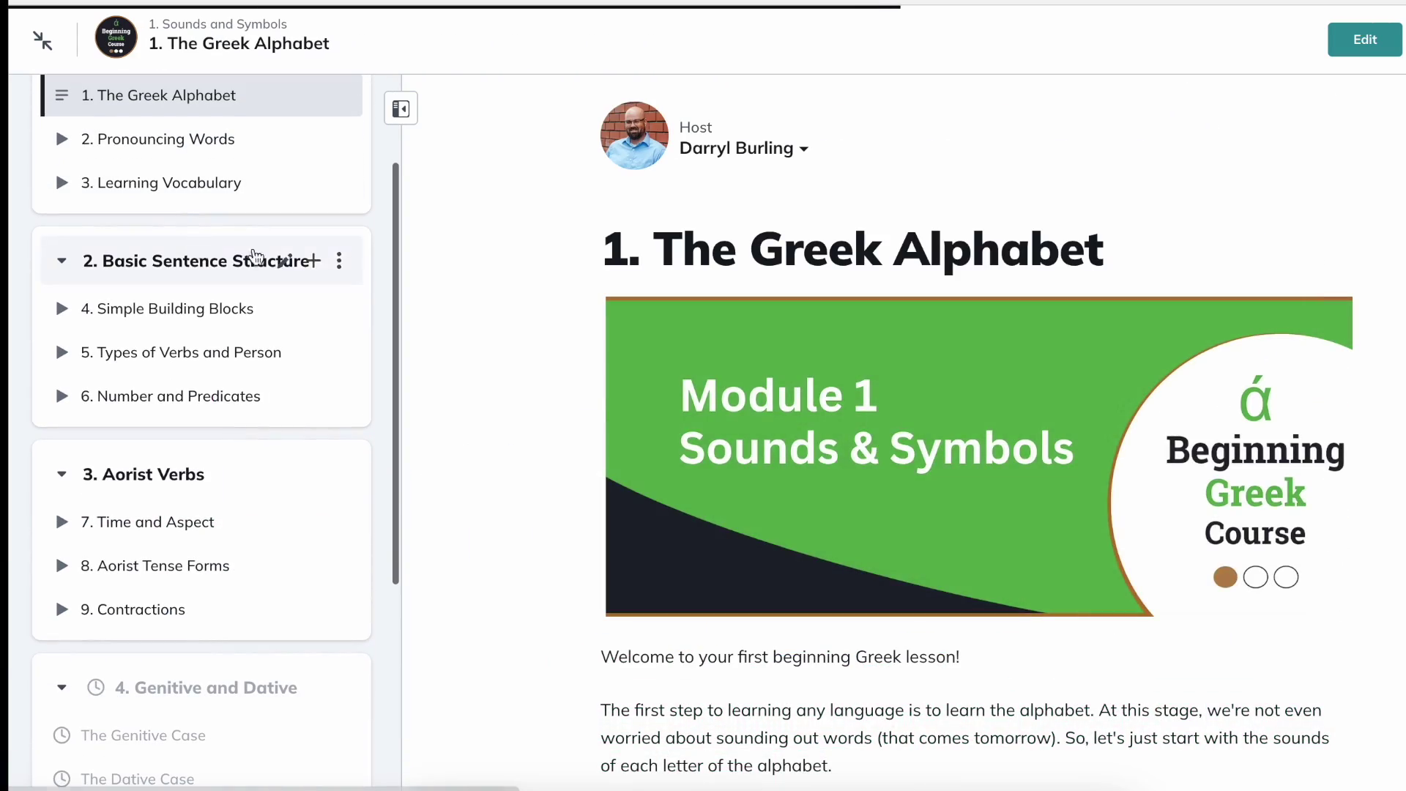
pyautogui.scroll(-7, 605, 395)
pyautogui.scroll(-5, 609, 395)
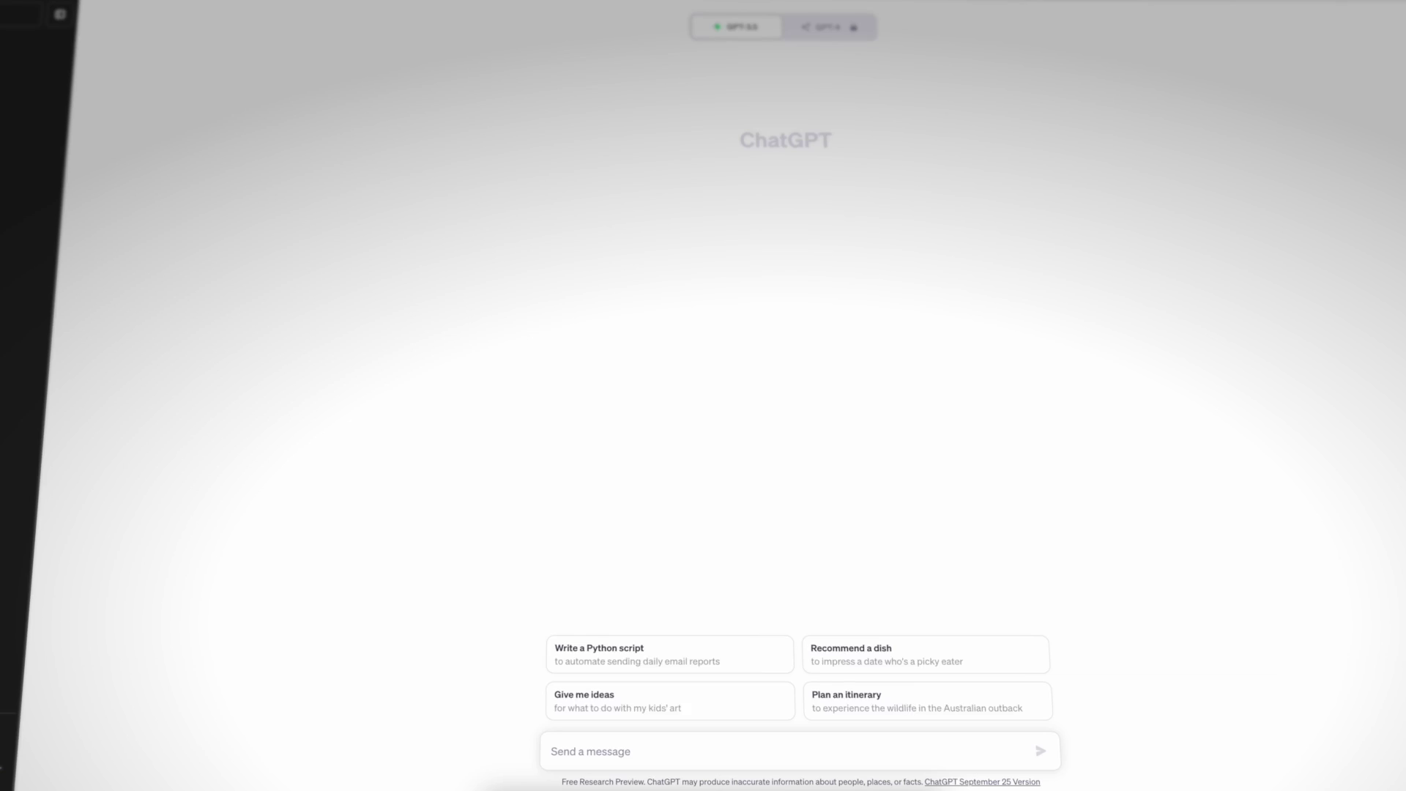
# Send ChatGPT the prompt "put together a course outline for me so that I can learn koine greek".
pyautogui.write('put together a course outline for me so t')
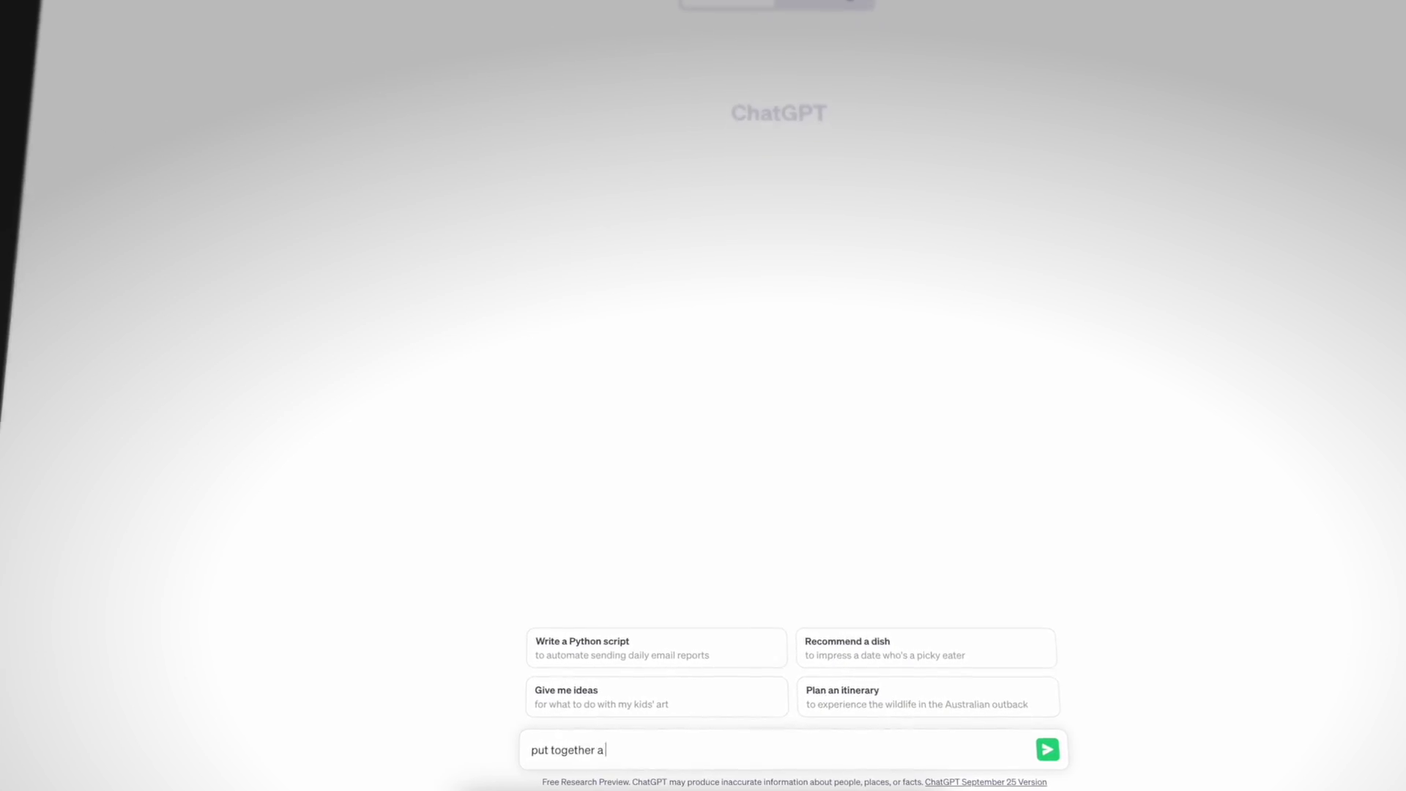
pyautogui.write('hat I can learn koine gree')
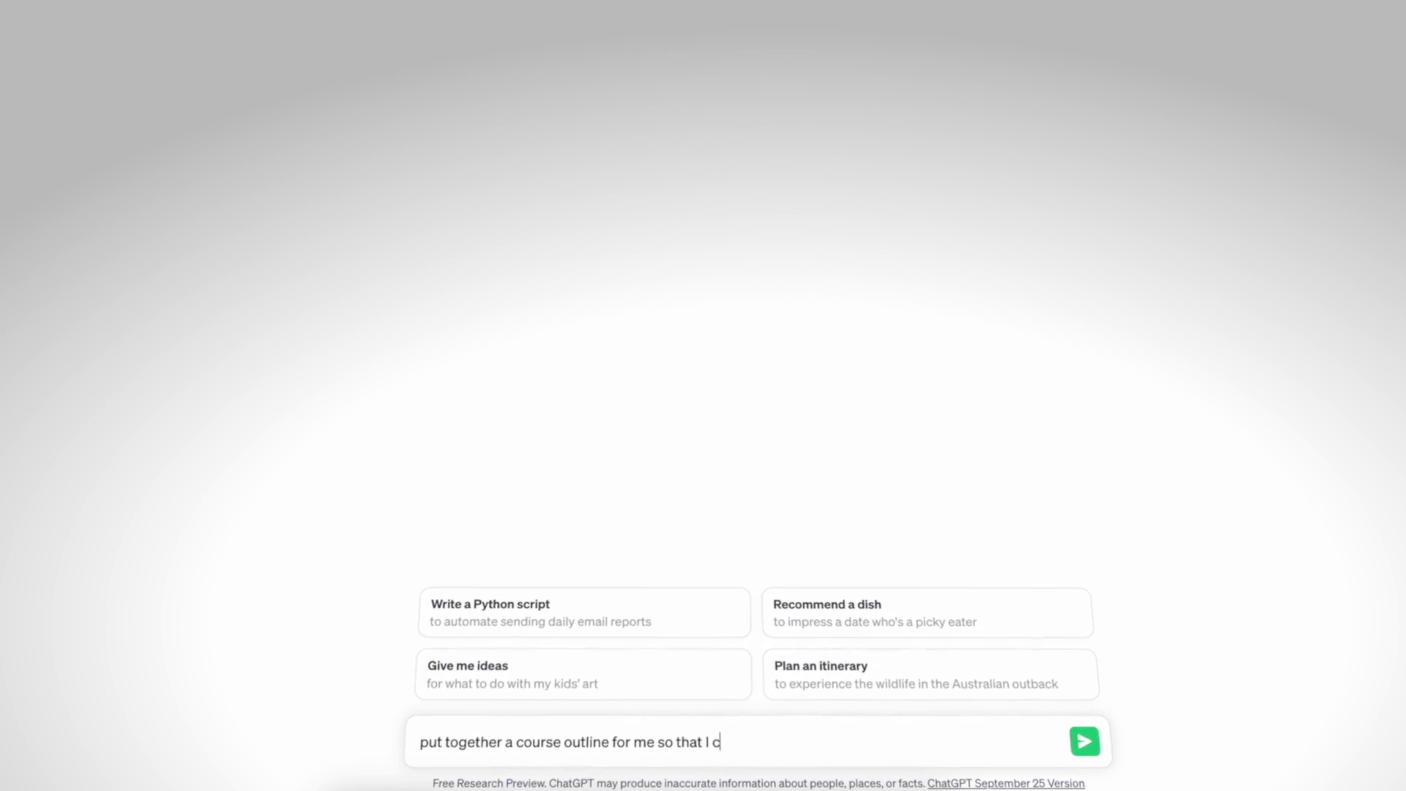
pyautogui.write('k')
pyautogui.press('Return')
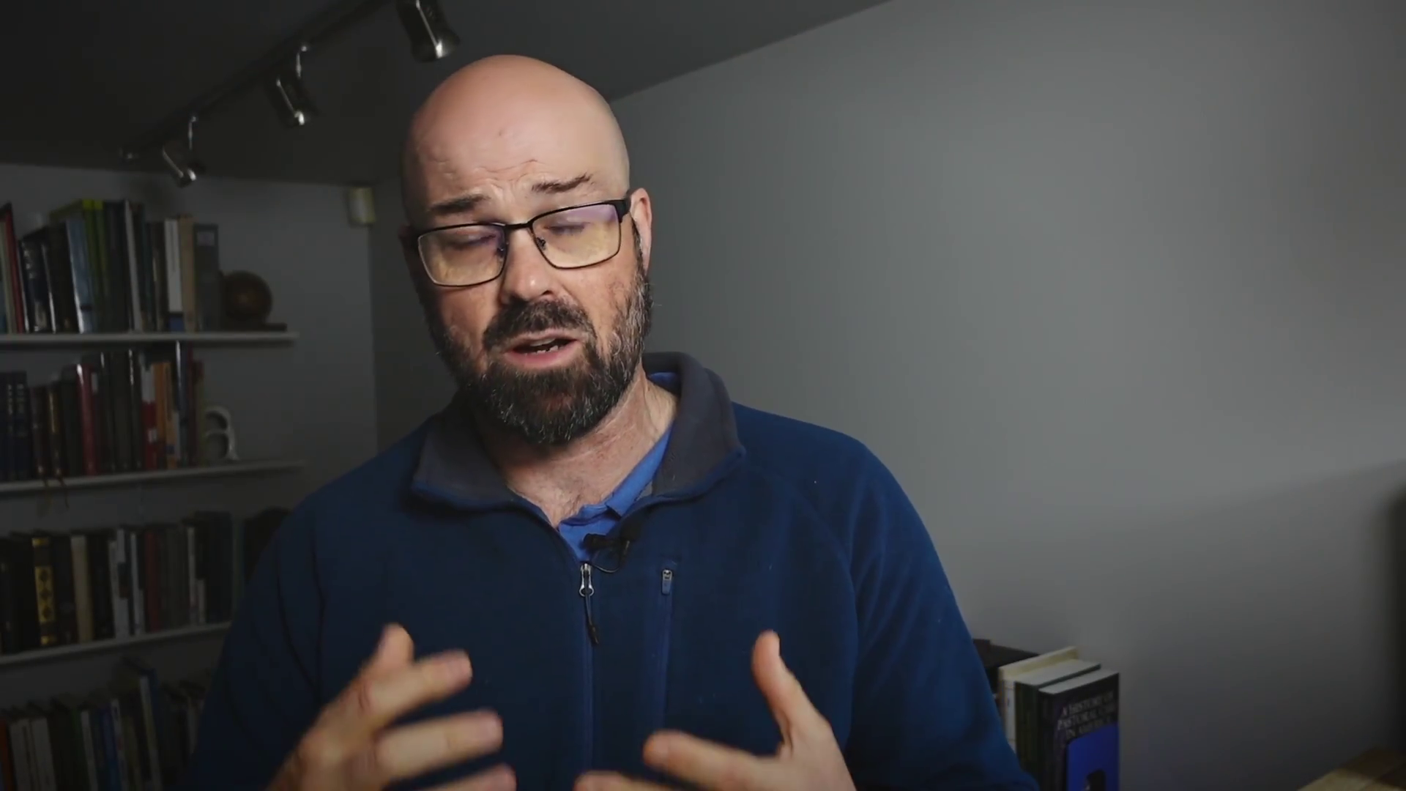
# Write the follow-up prompt "Please revise to include participles, infinitives, the subjunctive and optative mood".
pyautogui.write('Pl')
pyautogui.write('ease revise to include participle')
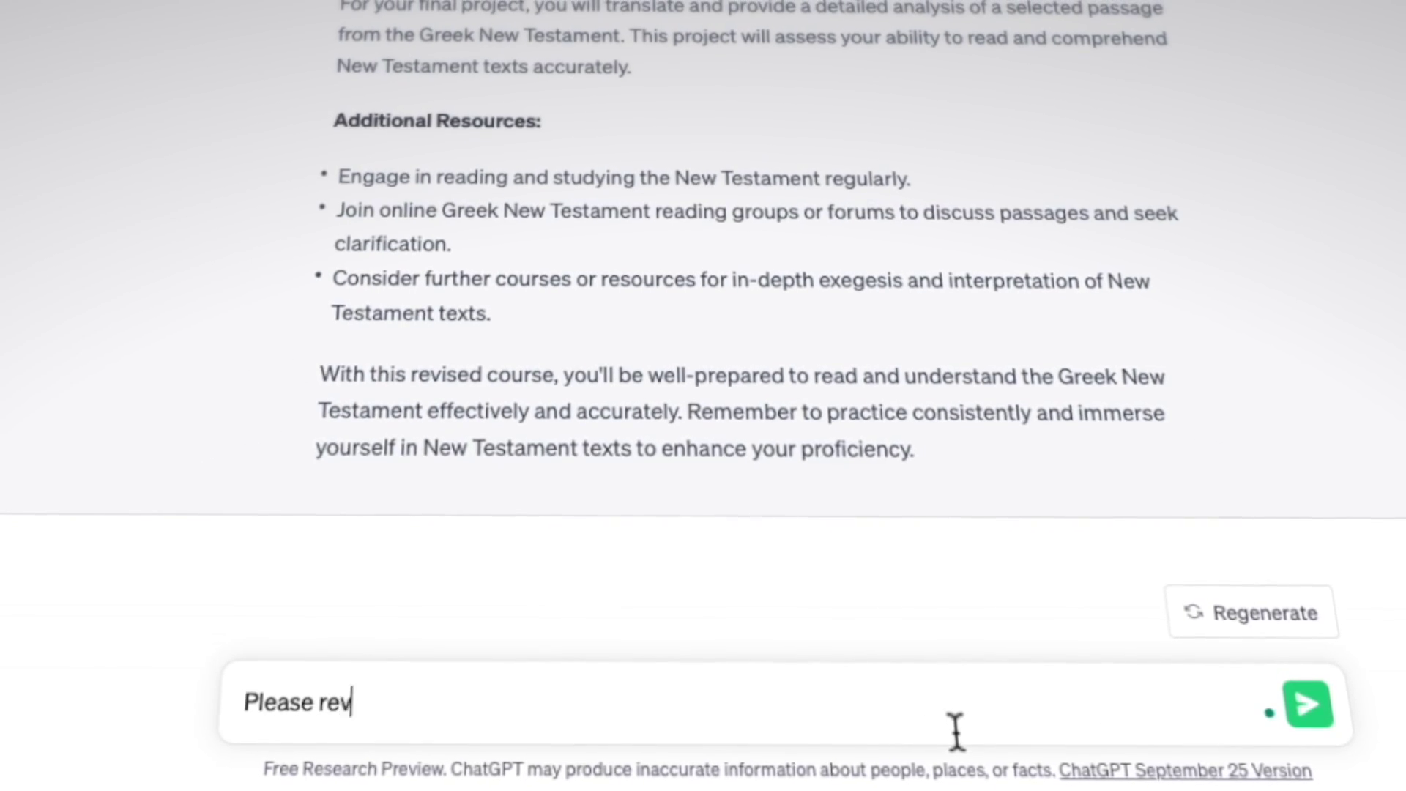
pyautogui.write('s, infinitives, the s')
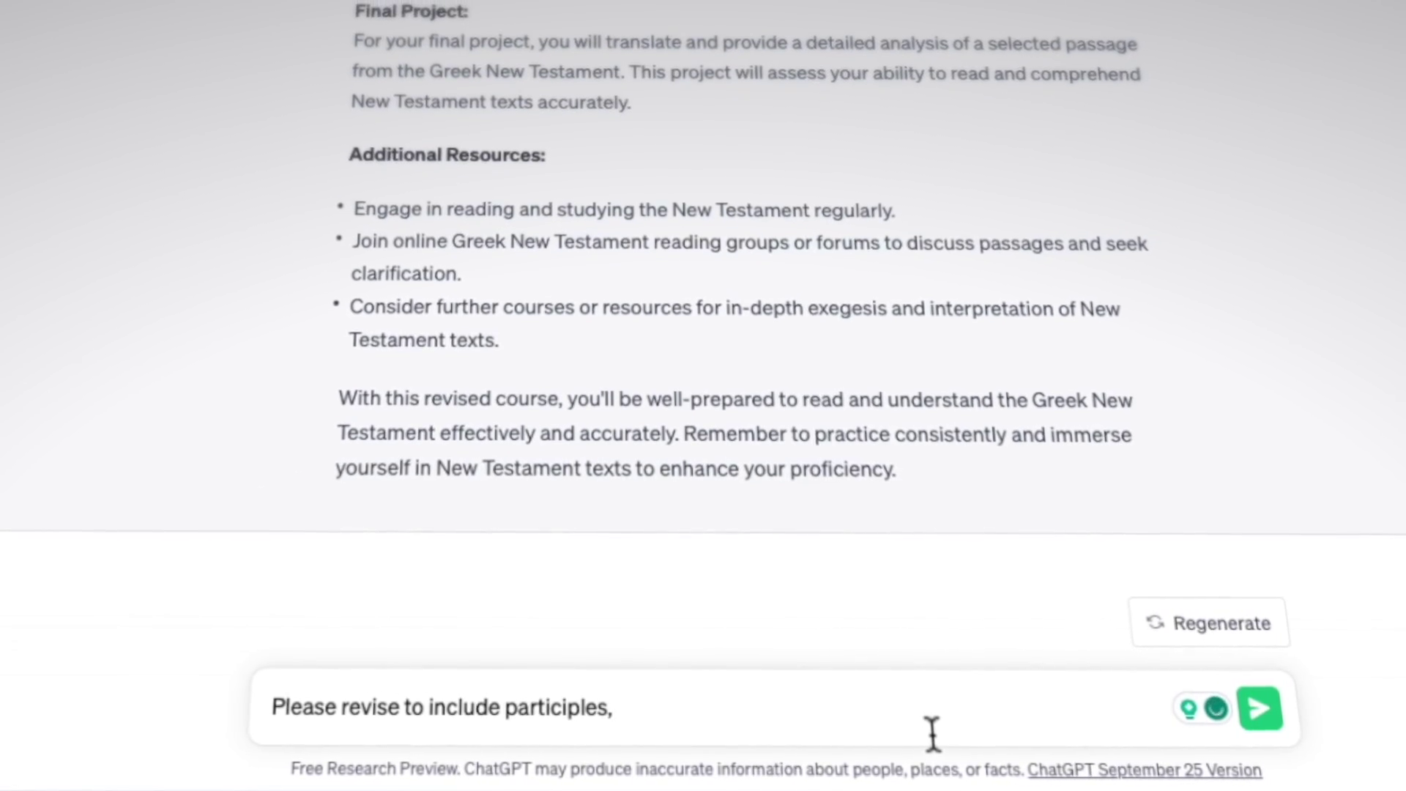
pyautogui.write('ubjunctive and optat')
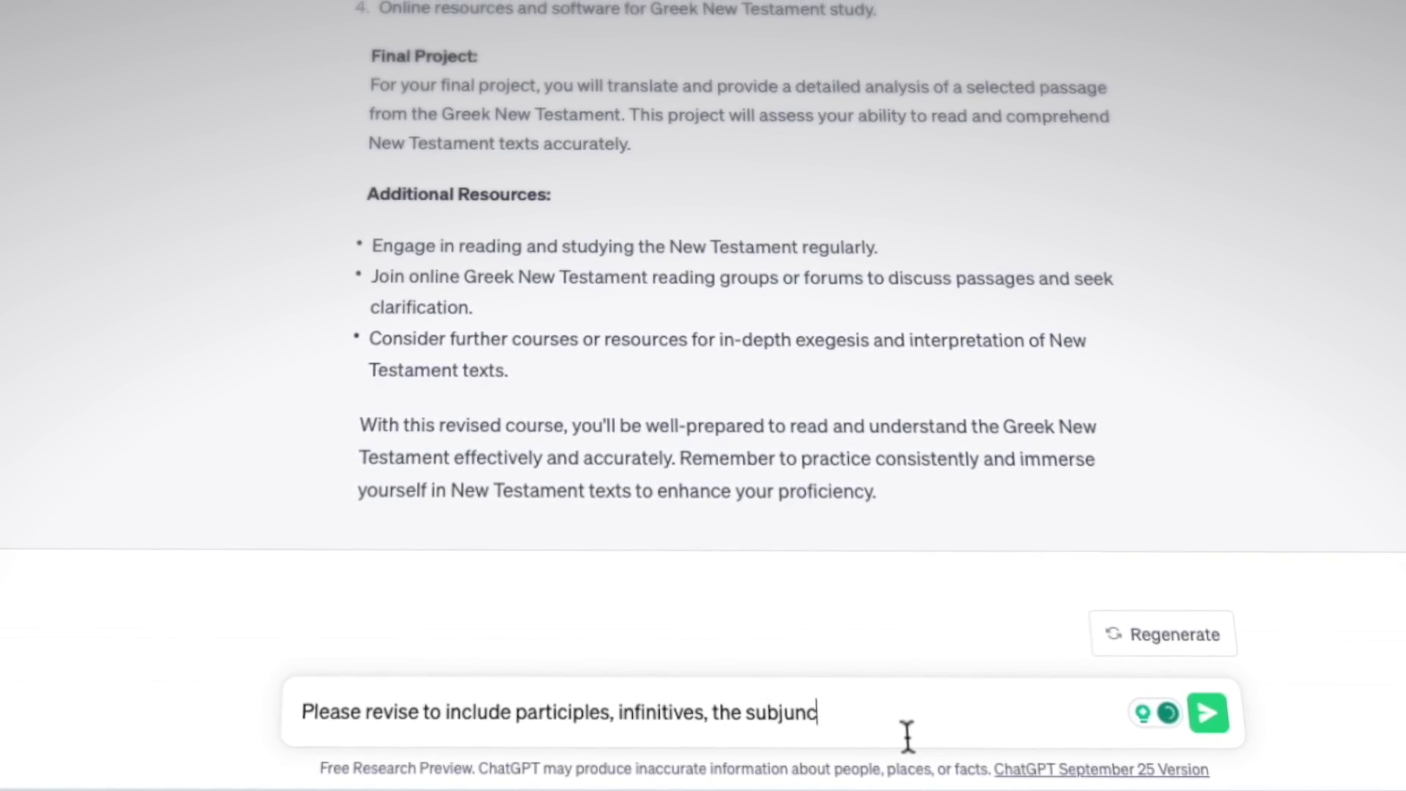
pyautogui.write('ive mood')
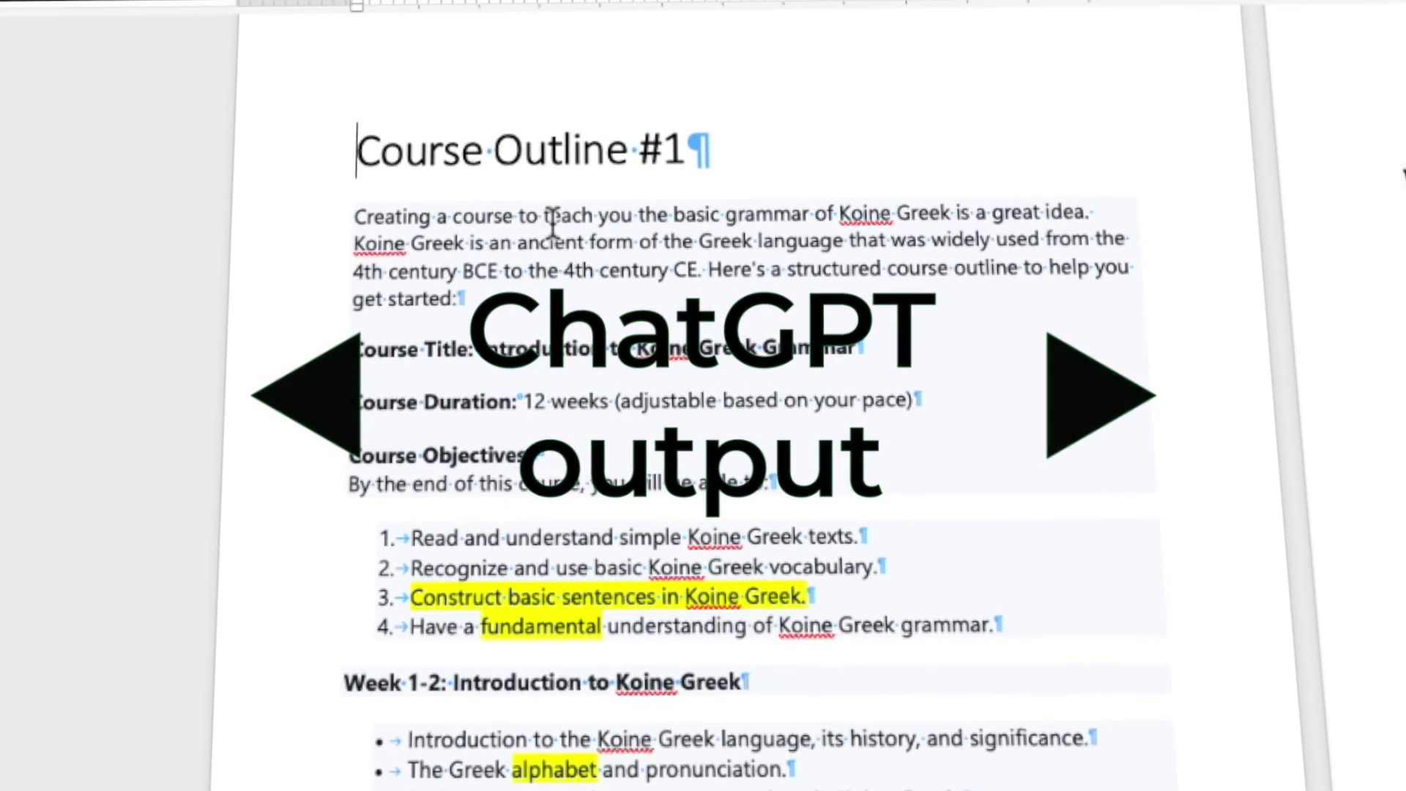
# Switch to Word and review Course Outline #1's introduction, course duration and objectives, marking the passages under discussion.
pyautogui.moveTo(386, 218); pyautogui.dragTo(586, 293)
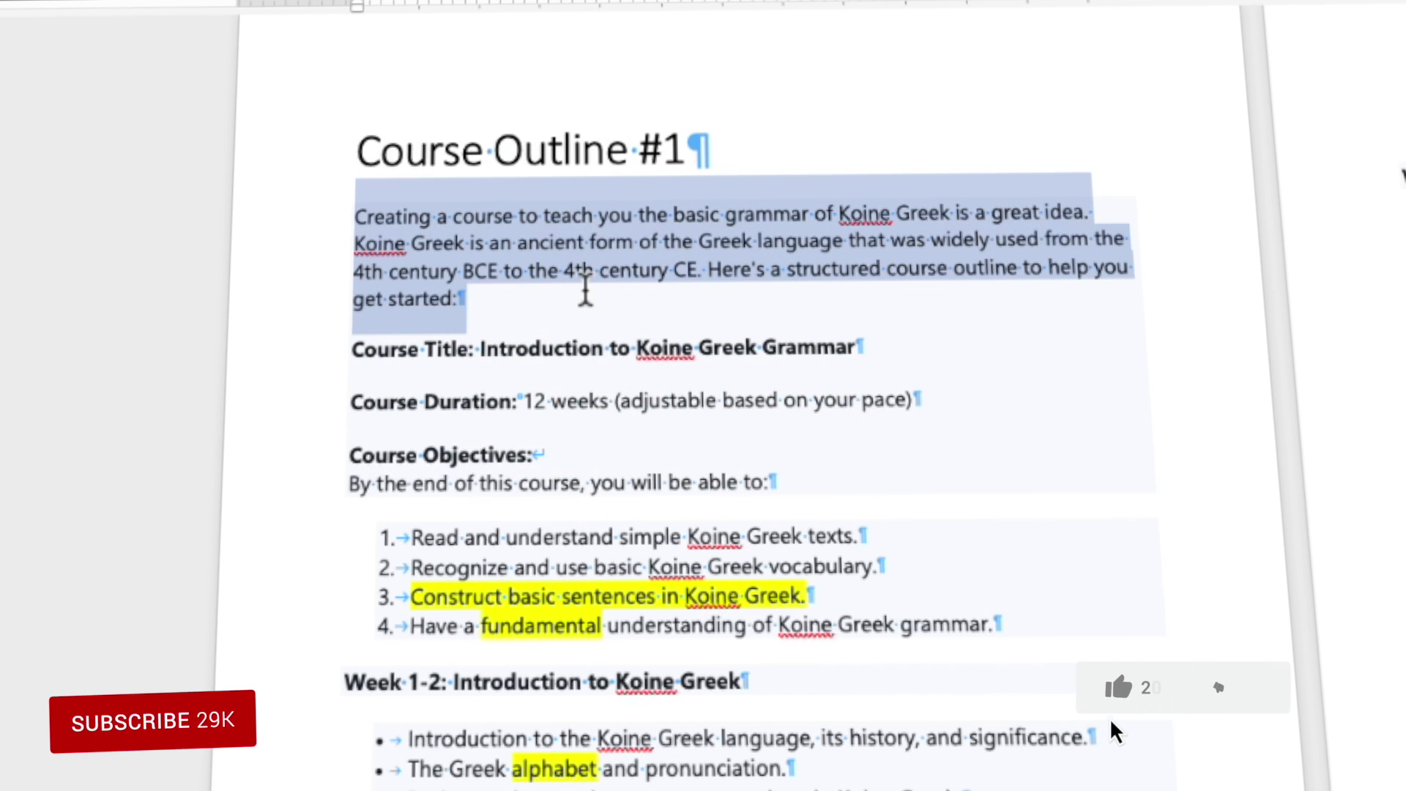
pyautogui.click(592, 348)
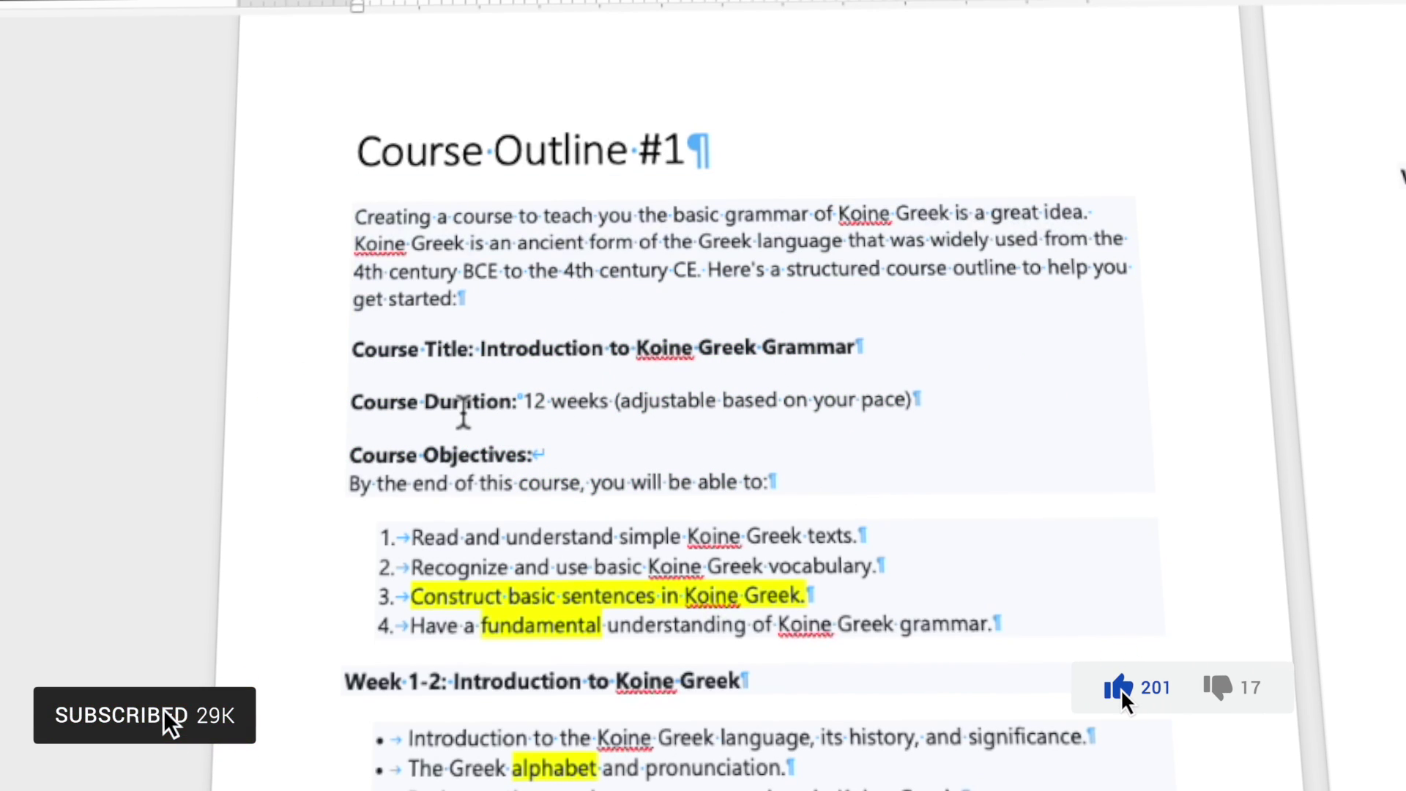
pyautogui.moveTo(458, 408); pyautogui.dragTo(714, 408)
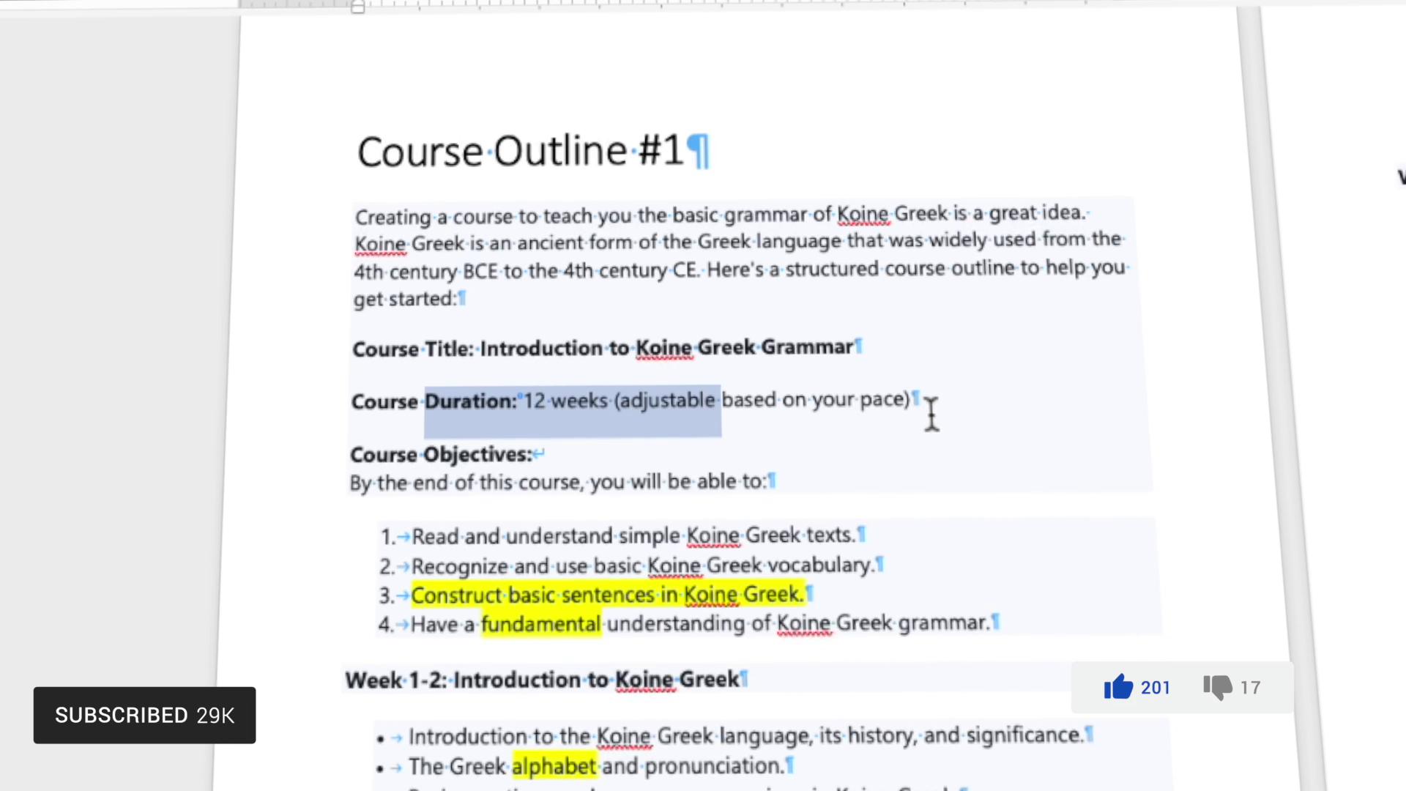
pyautogui.moveTo(414, 486); pyautogui.dragTo(761, 484)
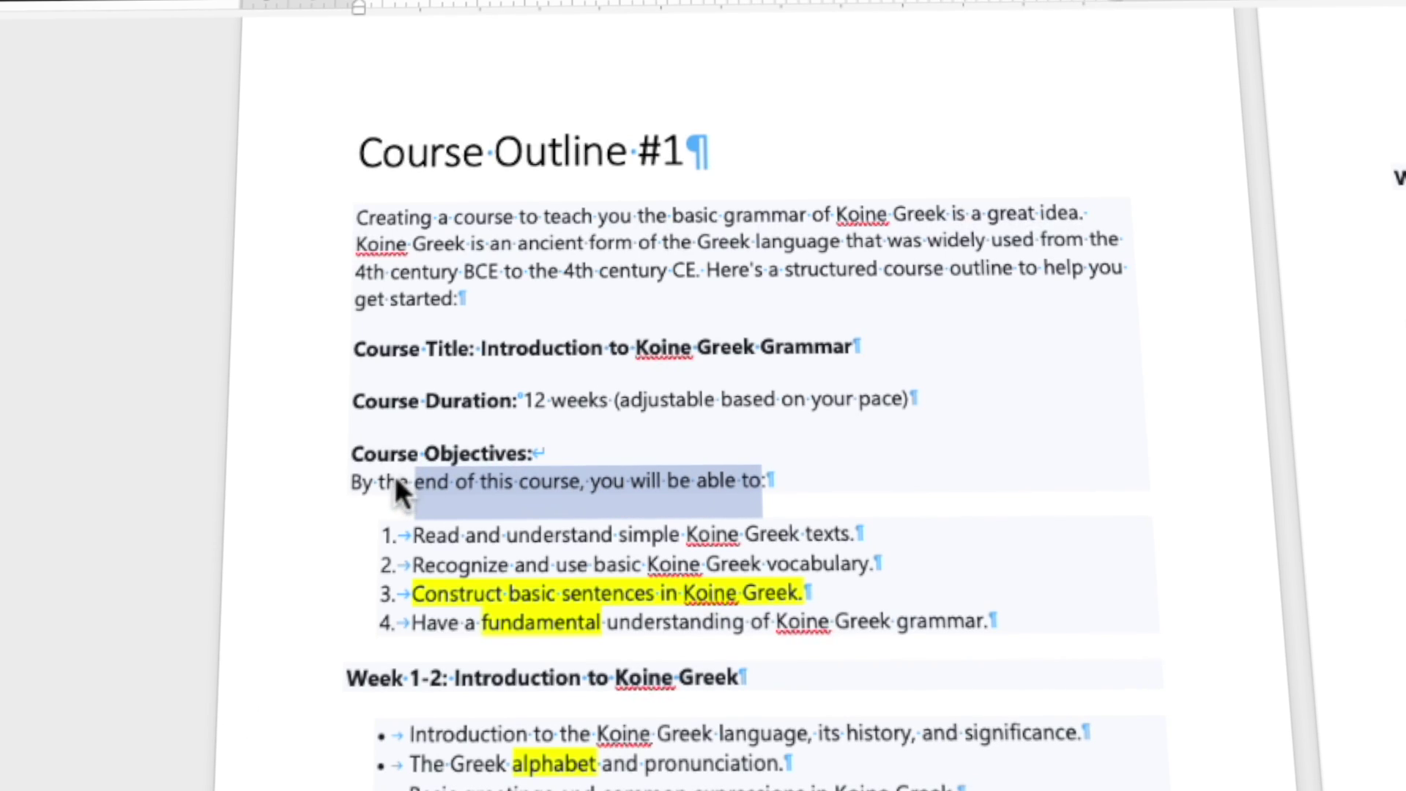
pyautogui.click(555, 593)
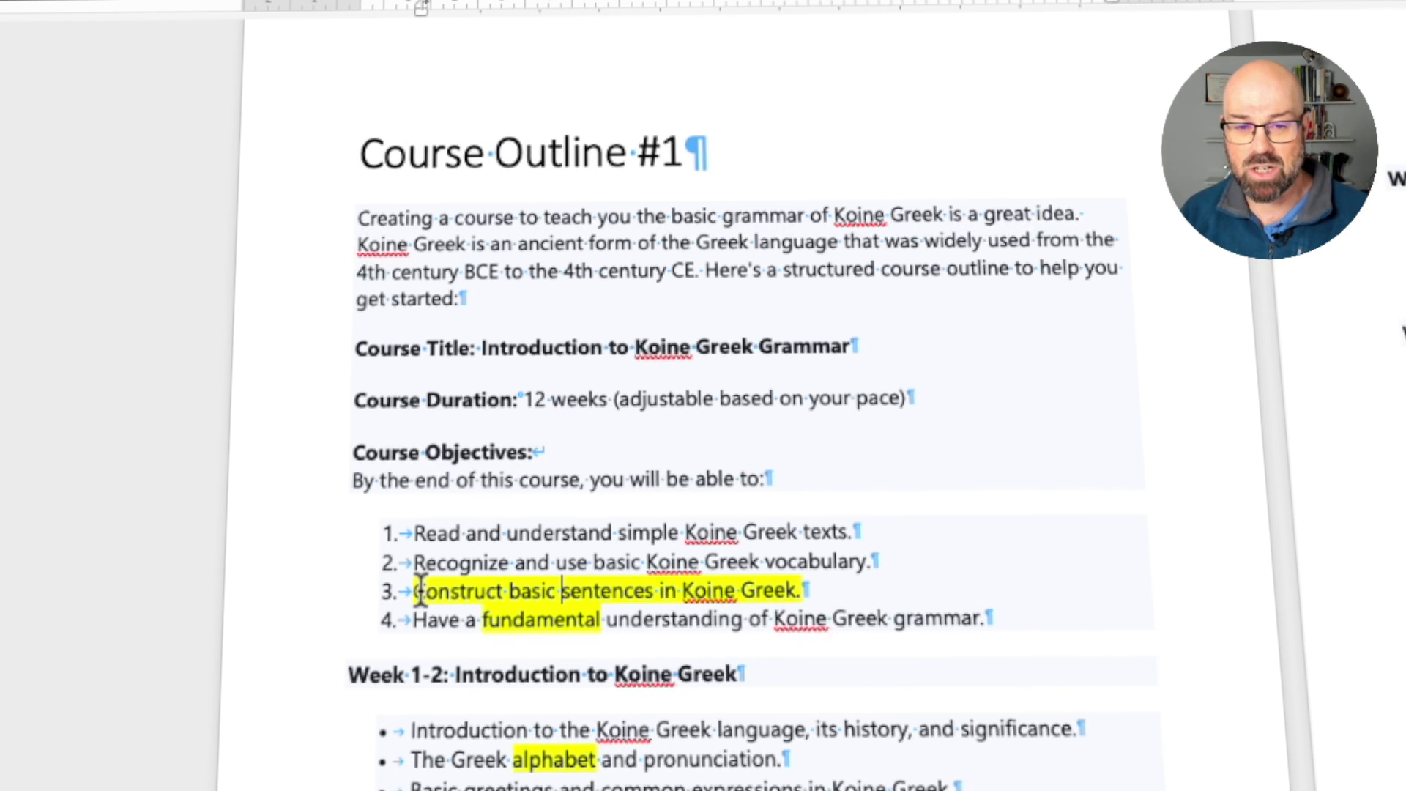
pyautogui.moveTo(419, 585); pyautogui.dragTo(948, 584)
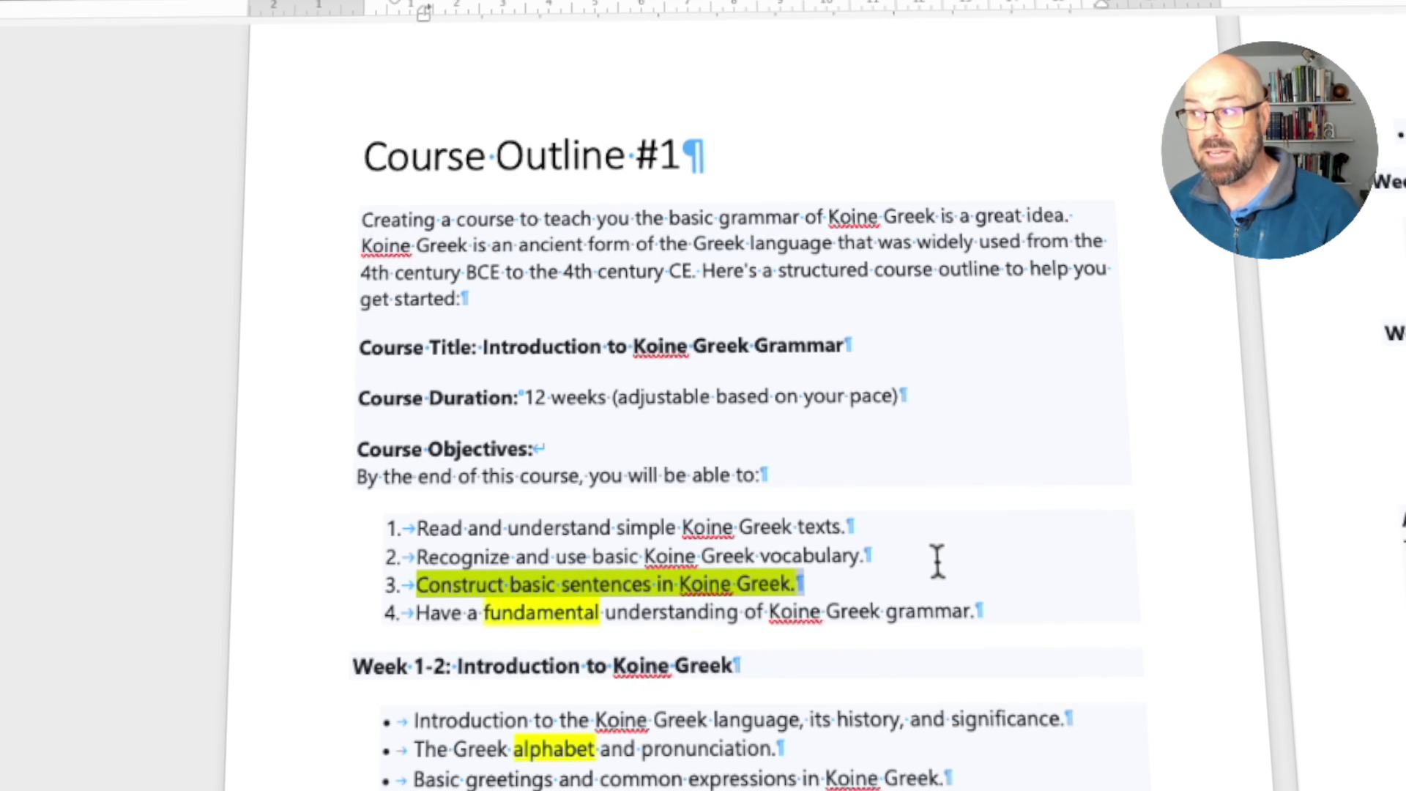
pyautogui.click(916, 584)
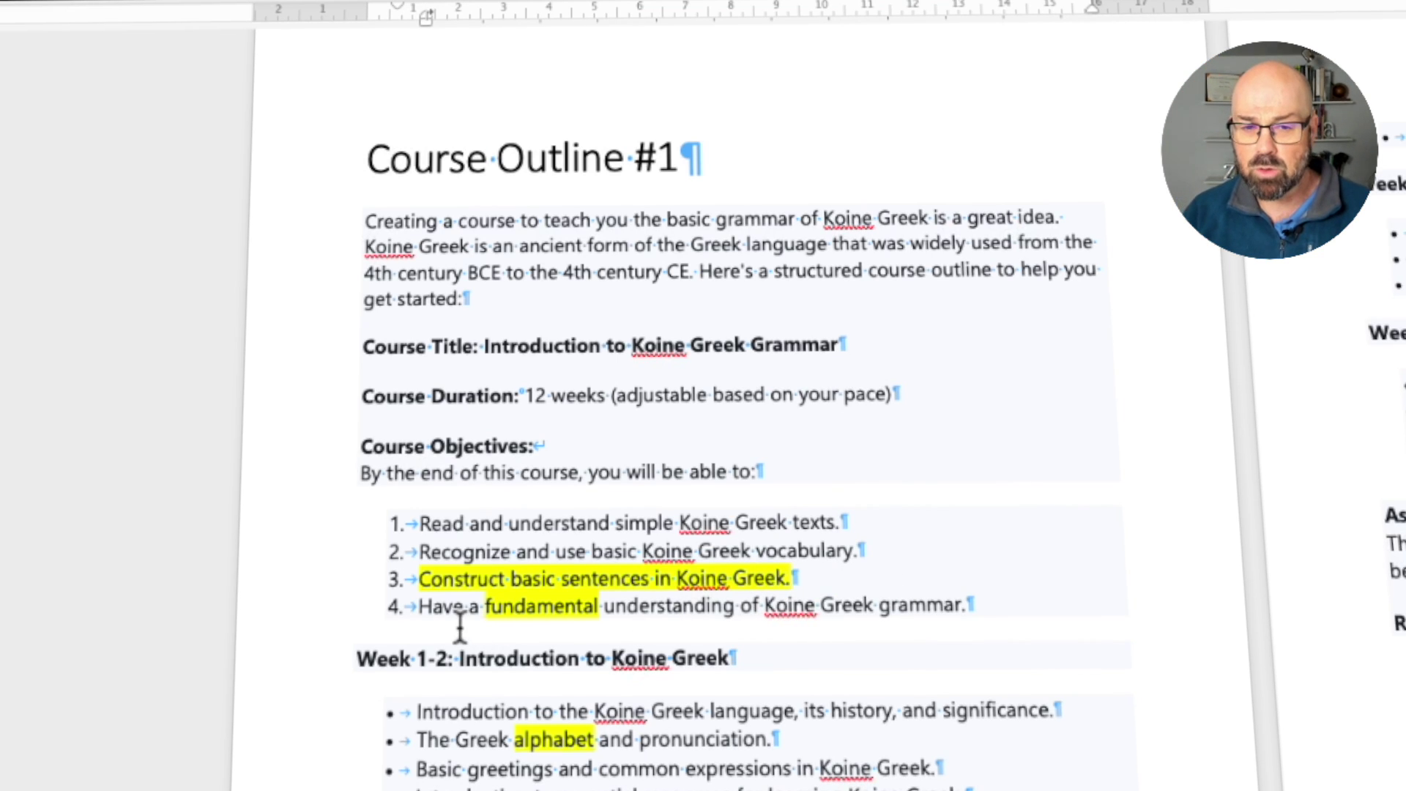
pyautogui.moveTo(444, 613); pyautogui.dragTo(724, 609)
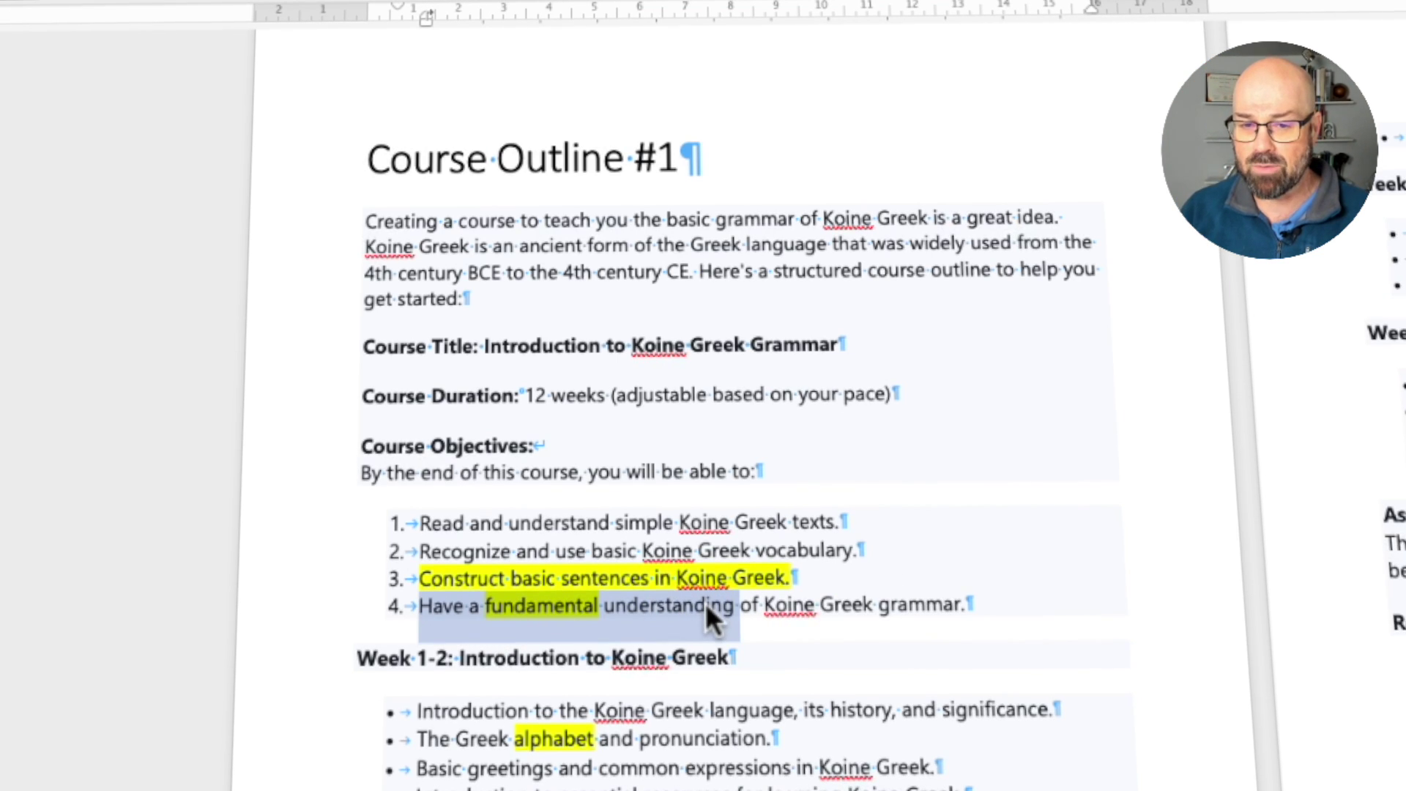
pyautogui.click(886, 608)
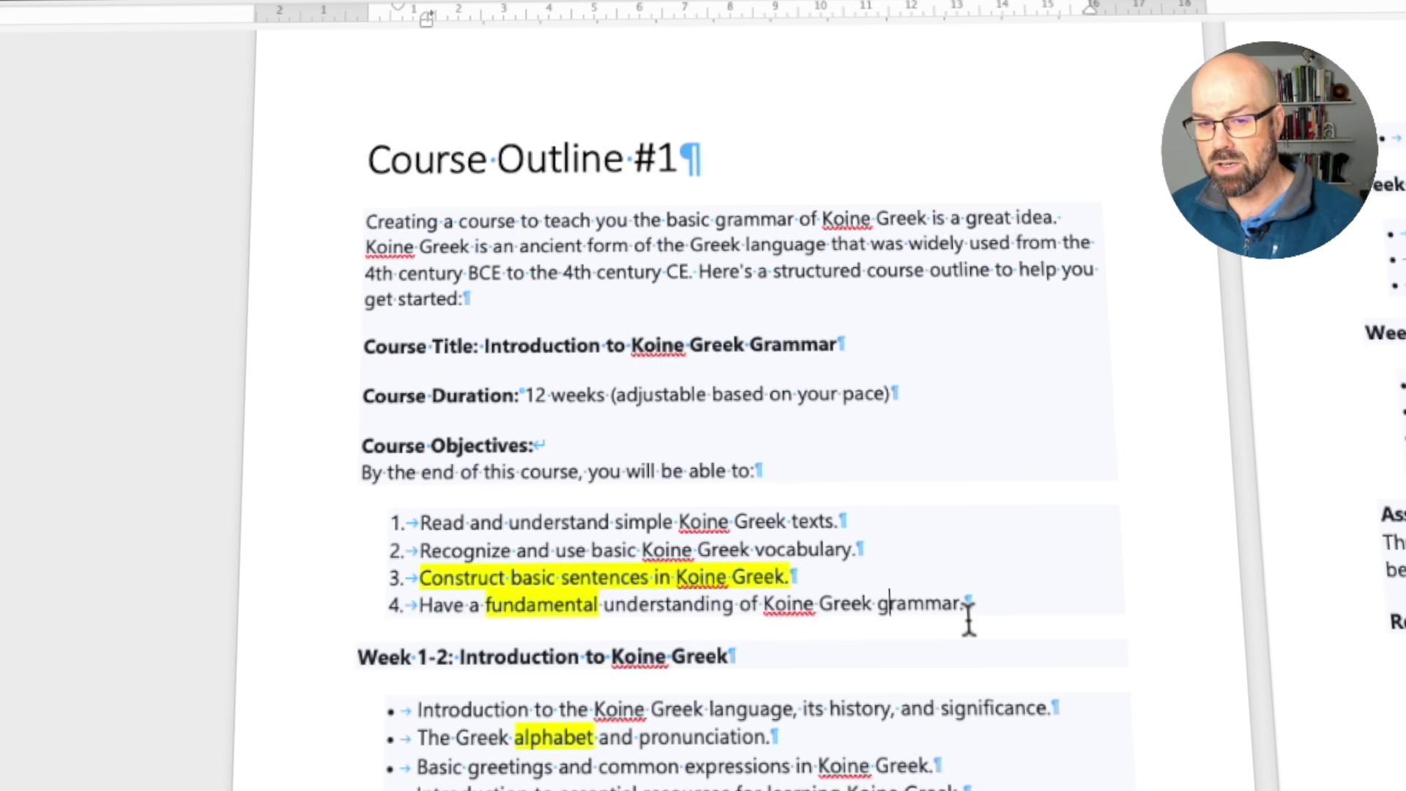
# Examine the Week 1-2 and Week 3-4 sections, marking the Greek alphabet and articles items.
pyautogui.moveTo(440, 656); pyautogui.dragTo(650, 657)
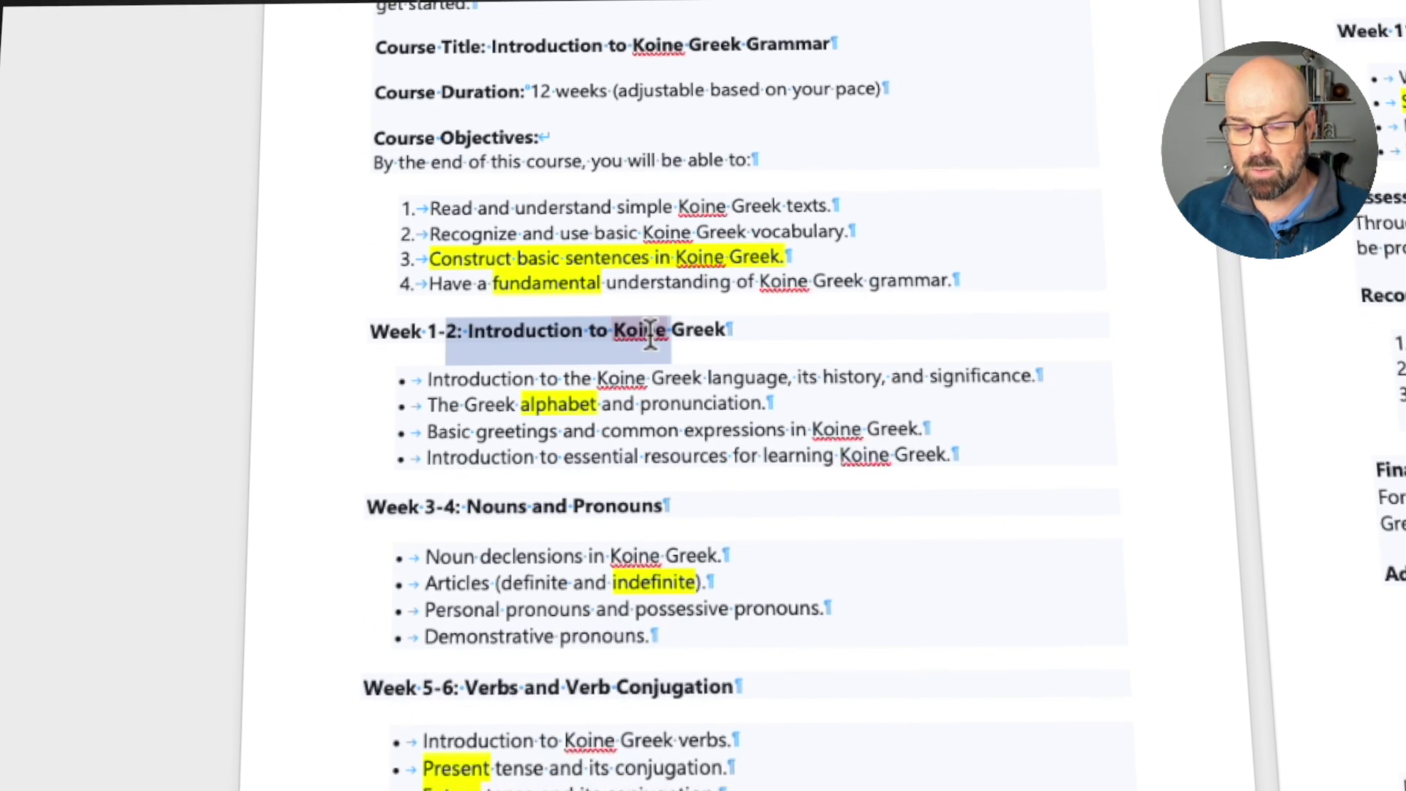
pyautogui.moveTo(495, 407); pyautogui.dragTo(637, 402)
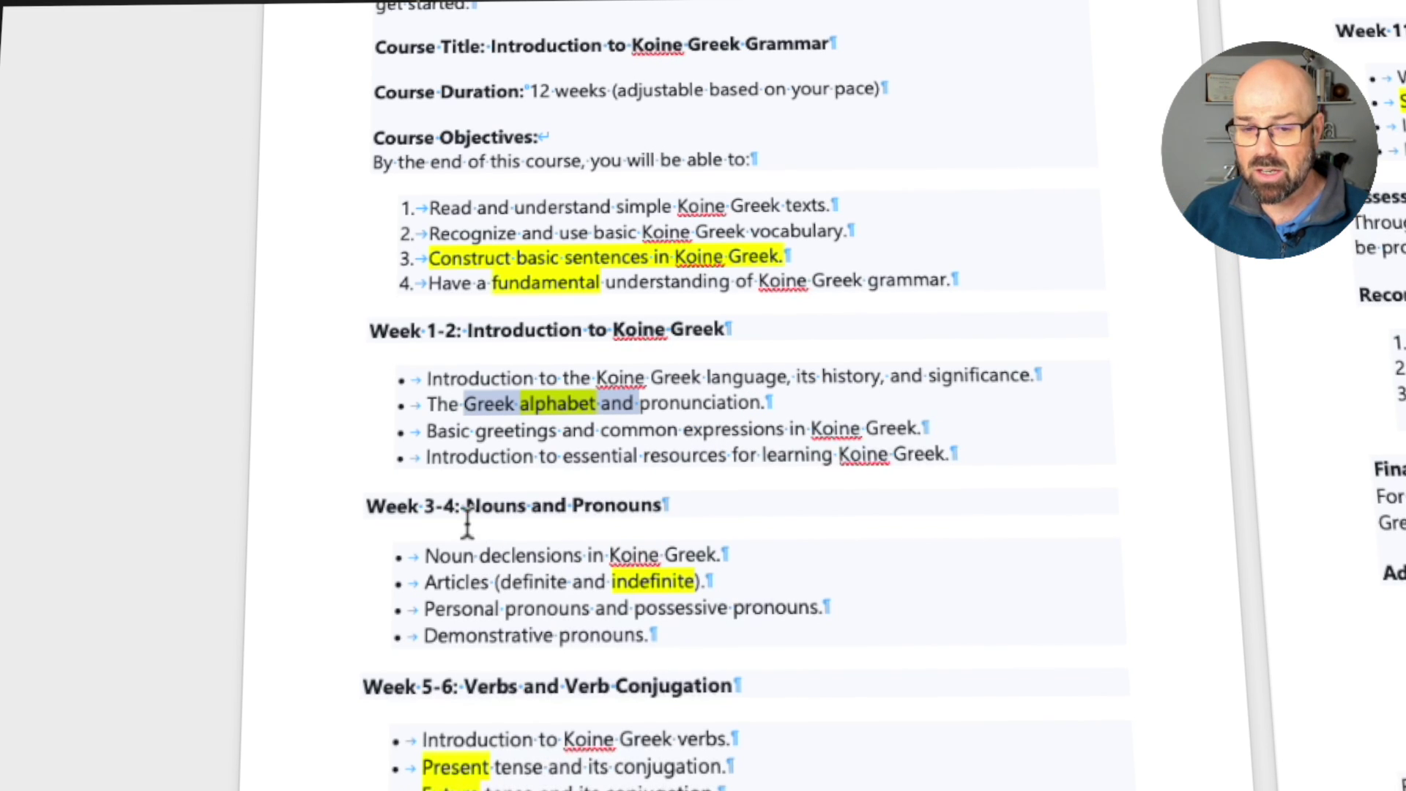
pyautogui.moveTo(382, 509); pyautogui.dragTo(634, 509)
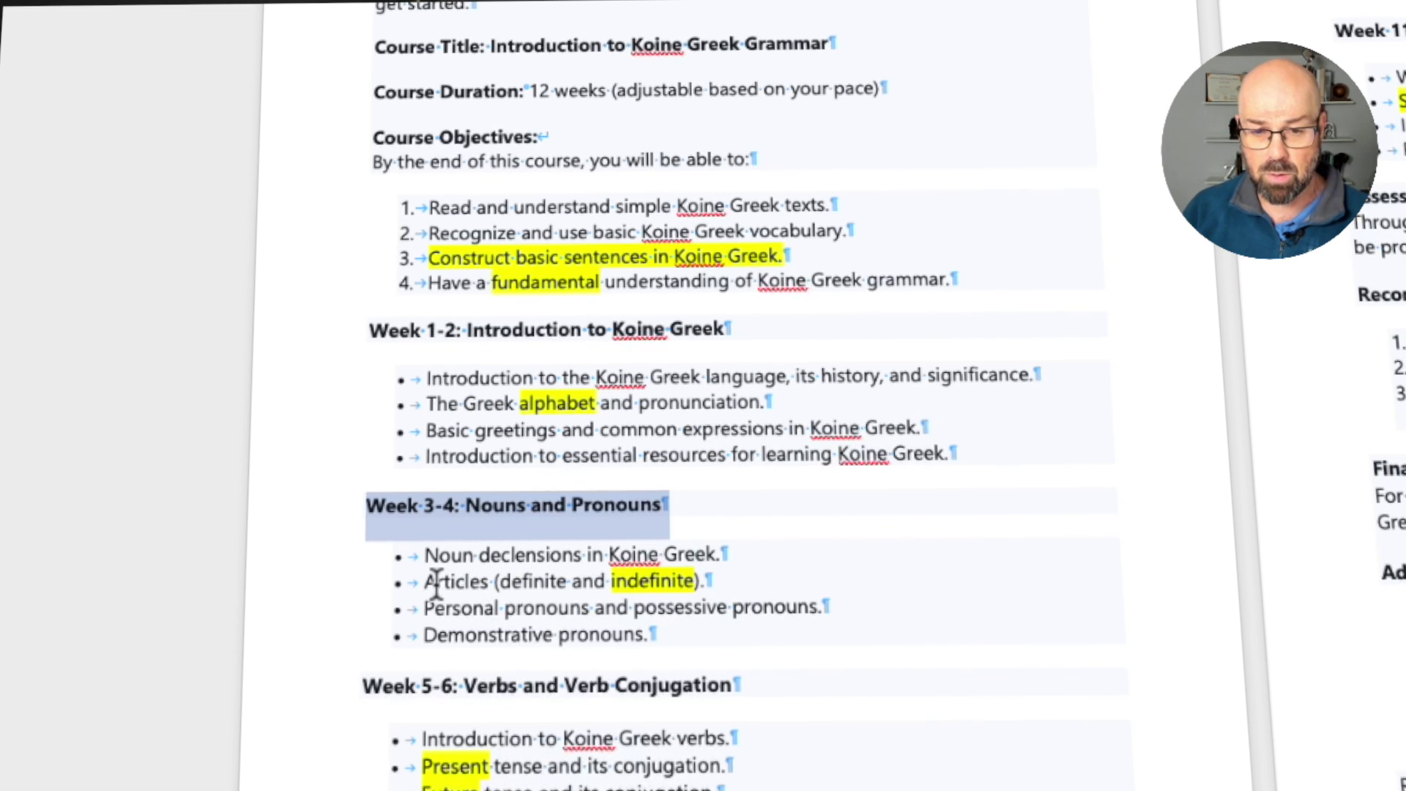
pyautogui.moveTo(435, 585); pyautogui.dragTo(745, 577)
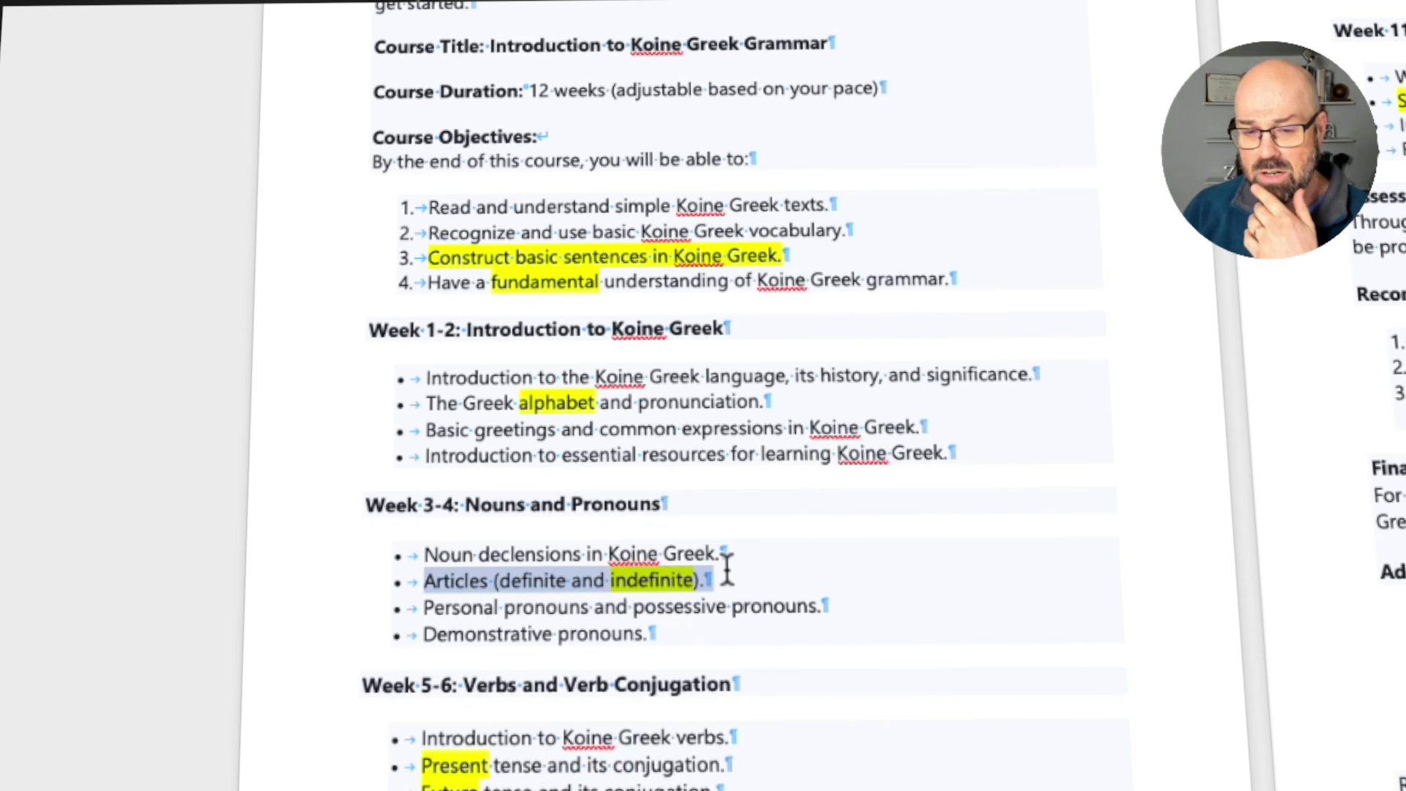
pyautogui.click(725, 569)
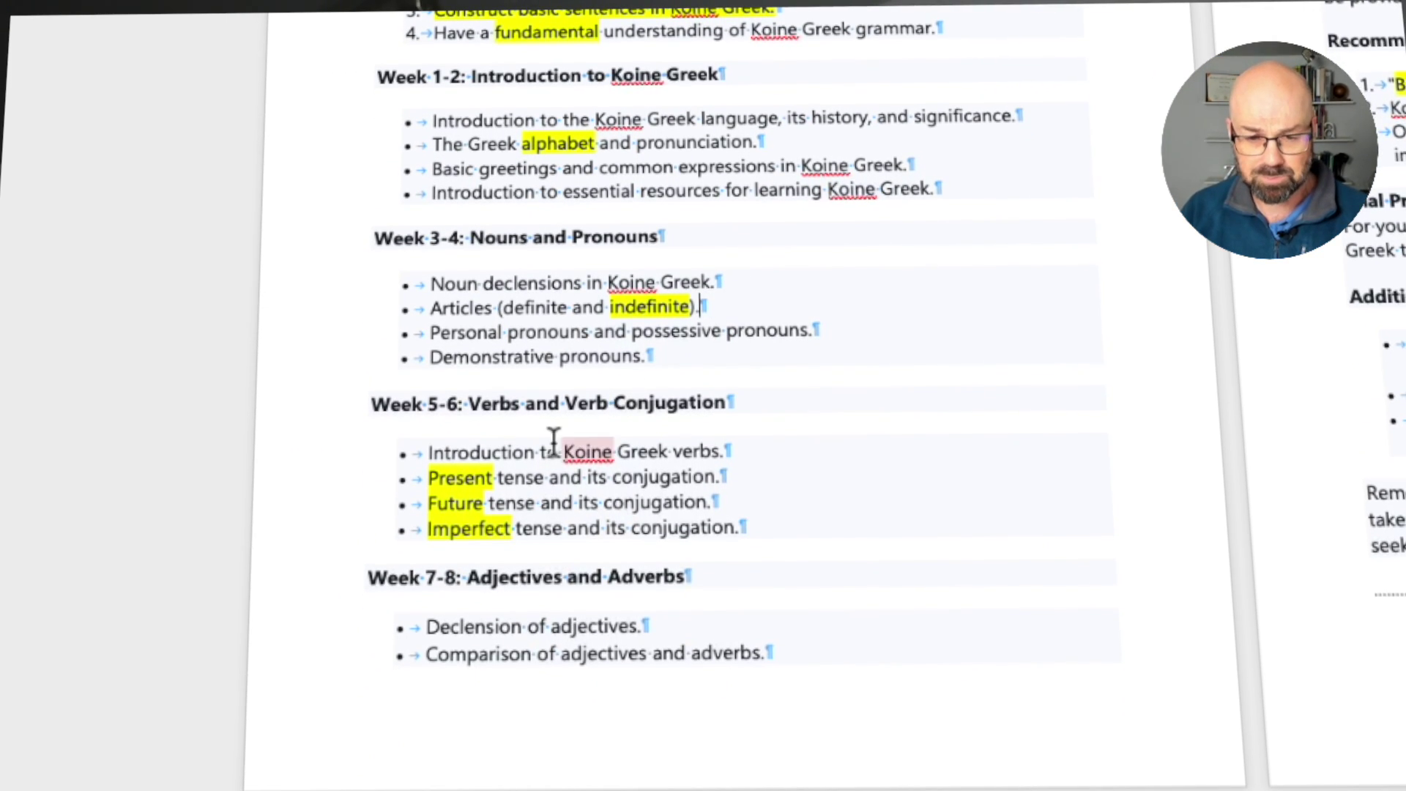
# Examine the Week 5-6 Verbs and Verb Conjugation section, marking its heading and the listed verb tenses.
pyautogui.moveTo(430, 407); pyautogui.dragTo(725, 407)
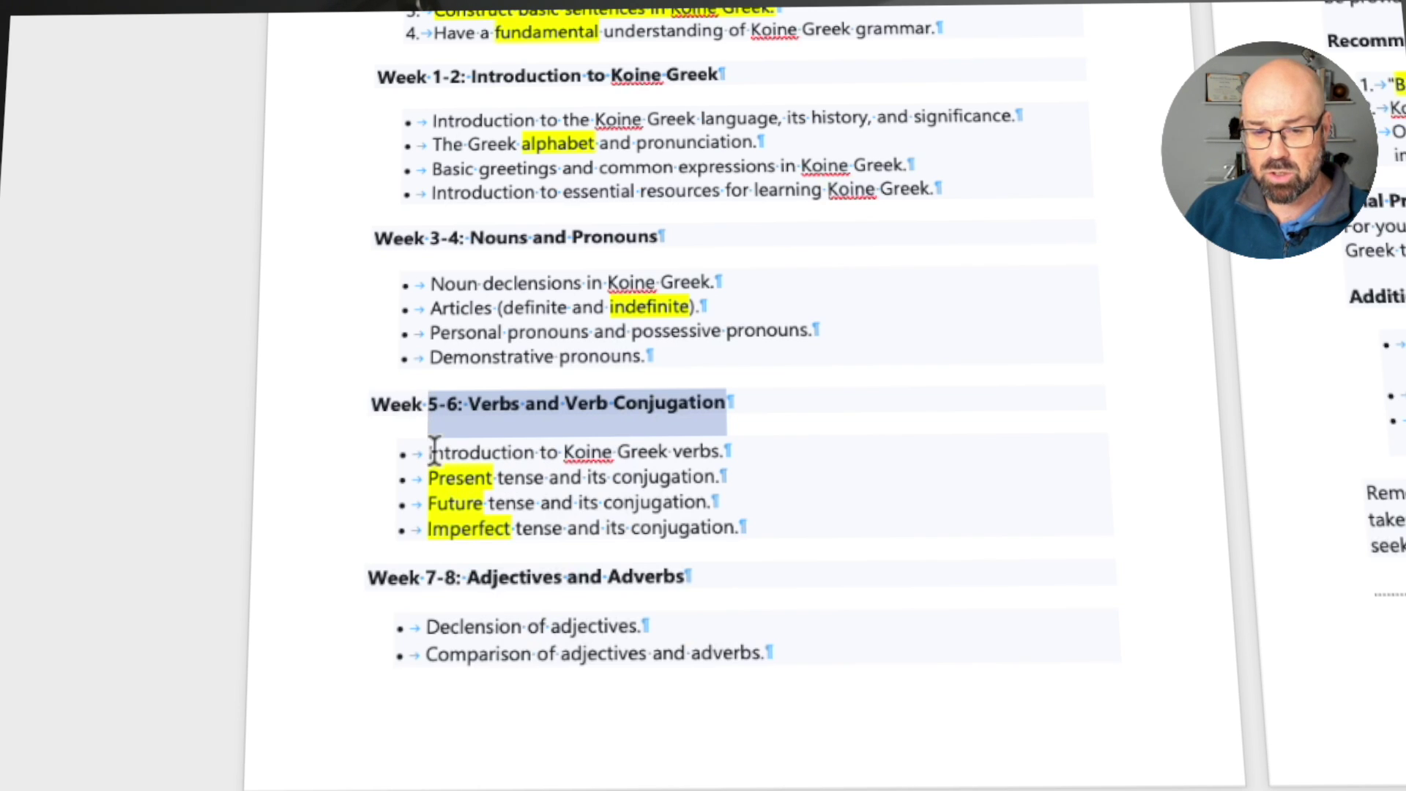
pyautogui.click(549, 503)
pyautogui.moveTo(428, 449); pyautogui.dragTo(594, 551)
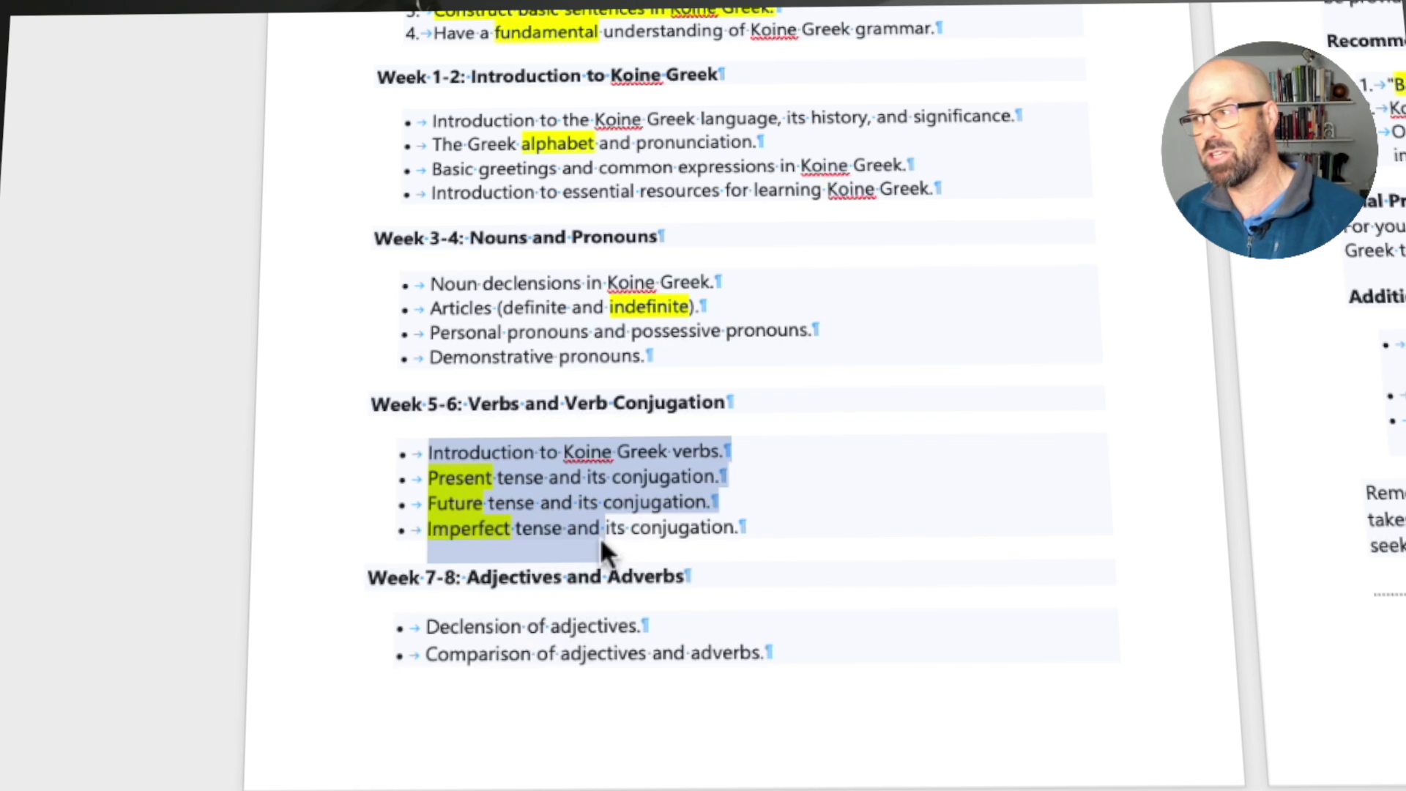
pyautogui.click(600, 536)
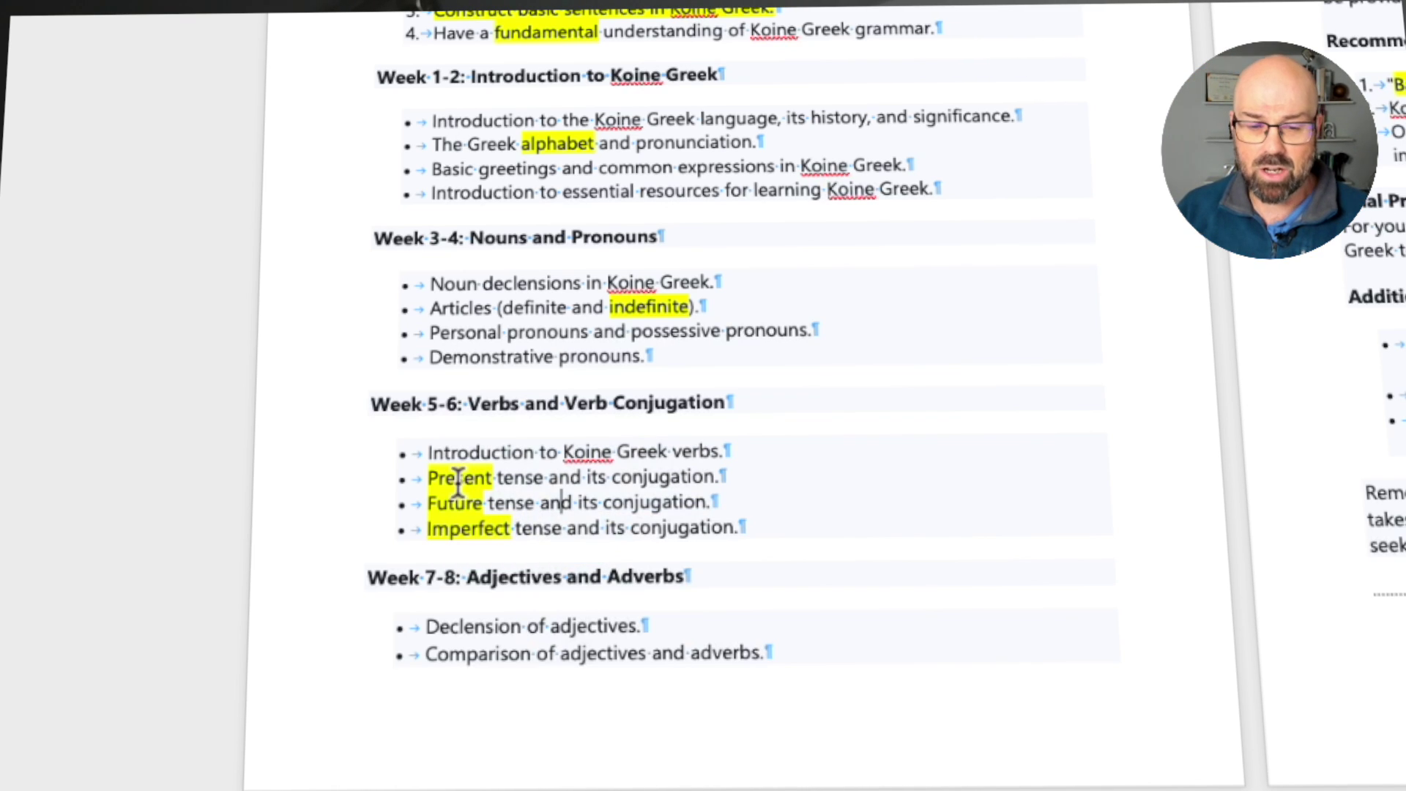
pyautogui.moveTo(432, 478); pyautogui.dragTo(542, 540)
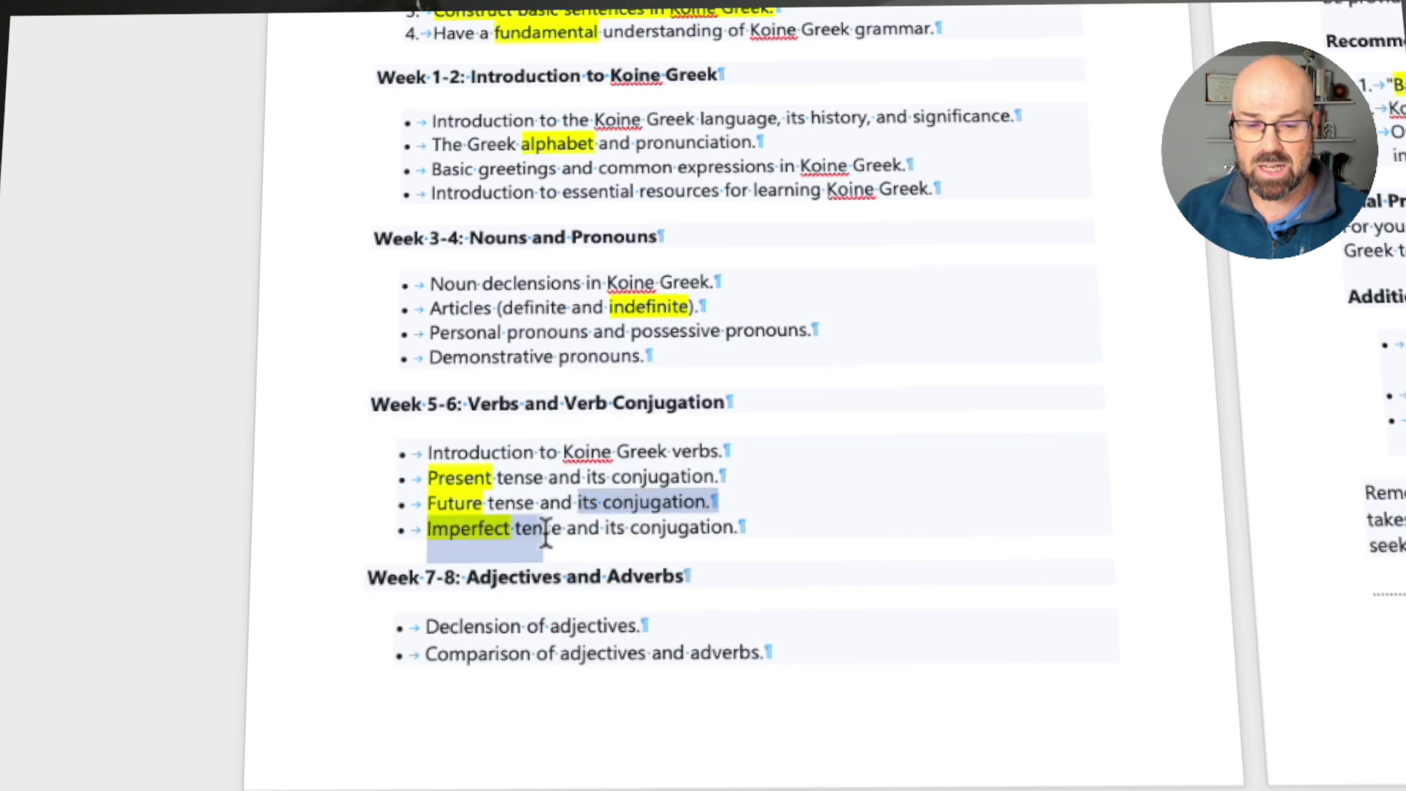
pyautogui.click(563, 529)
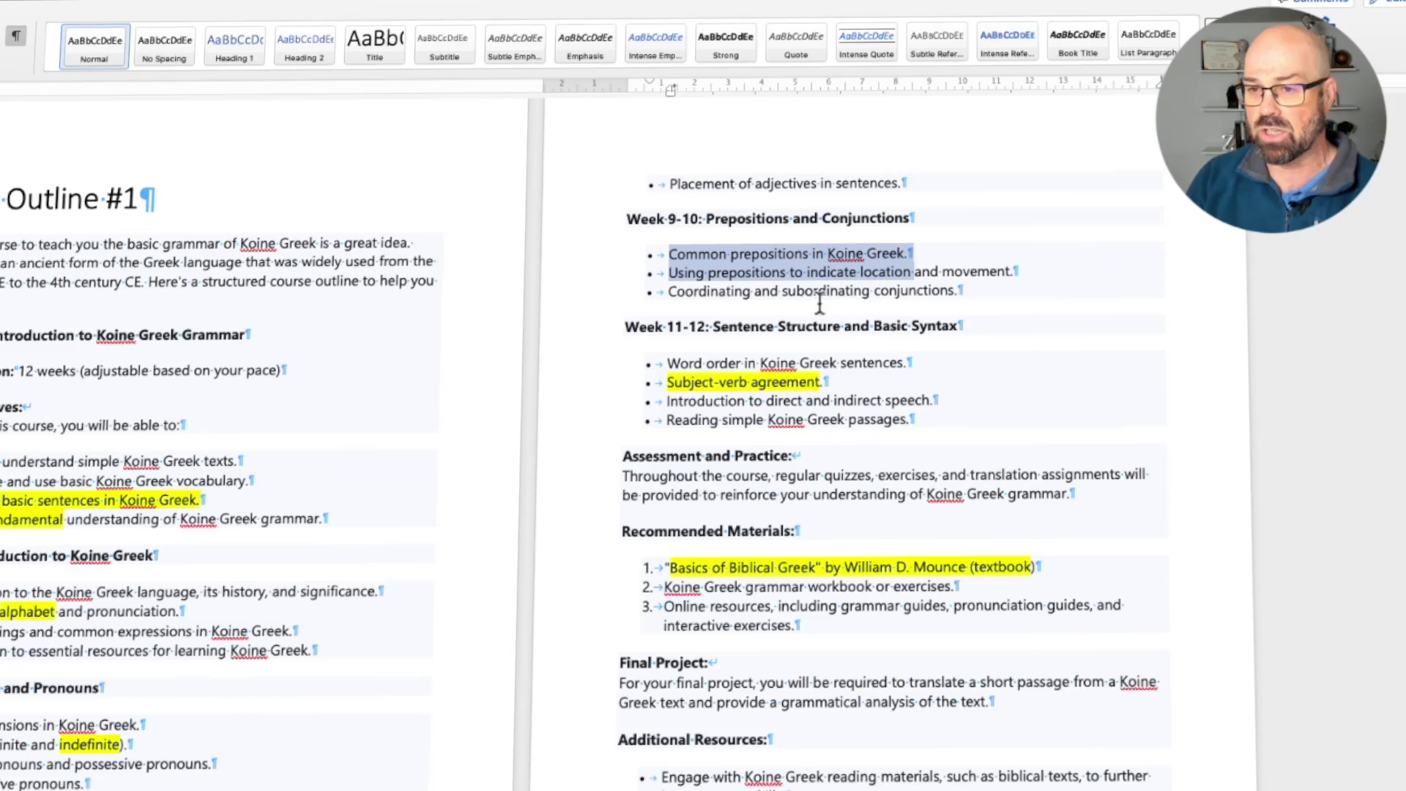
# Examine the Week 11-12 Sentence Structure and Basic Syntax section, marking its heading and the subject-verb agreement item.
pyautogui.moveTo(714, 326); pyautogui.dragTo(995, 317)
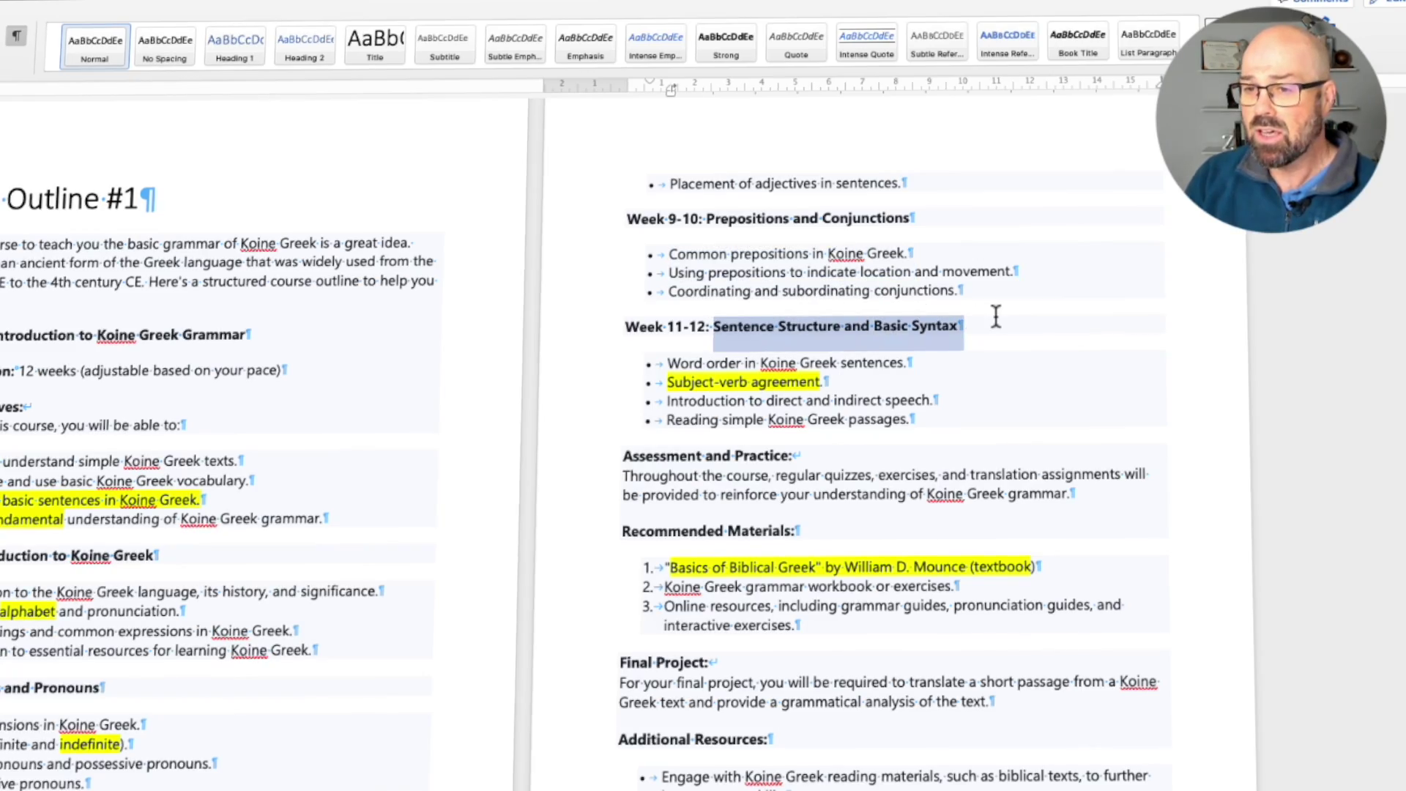
pyautogui.click(687, 364)
pyautogui.tripleClick(692, 382)
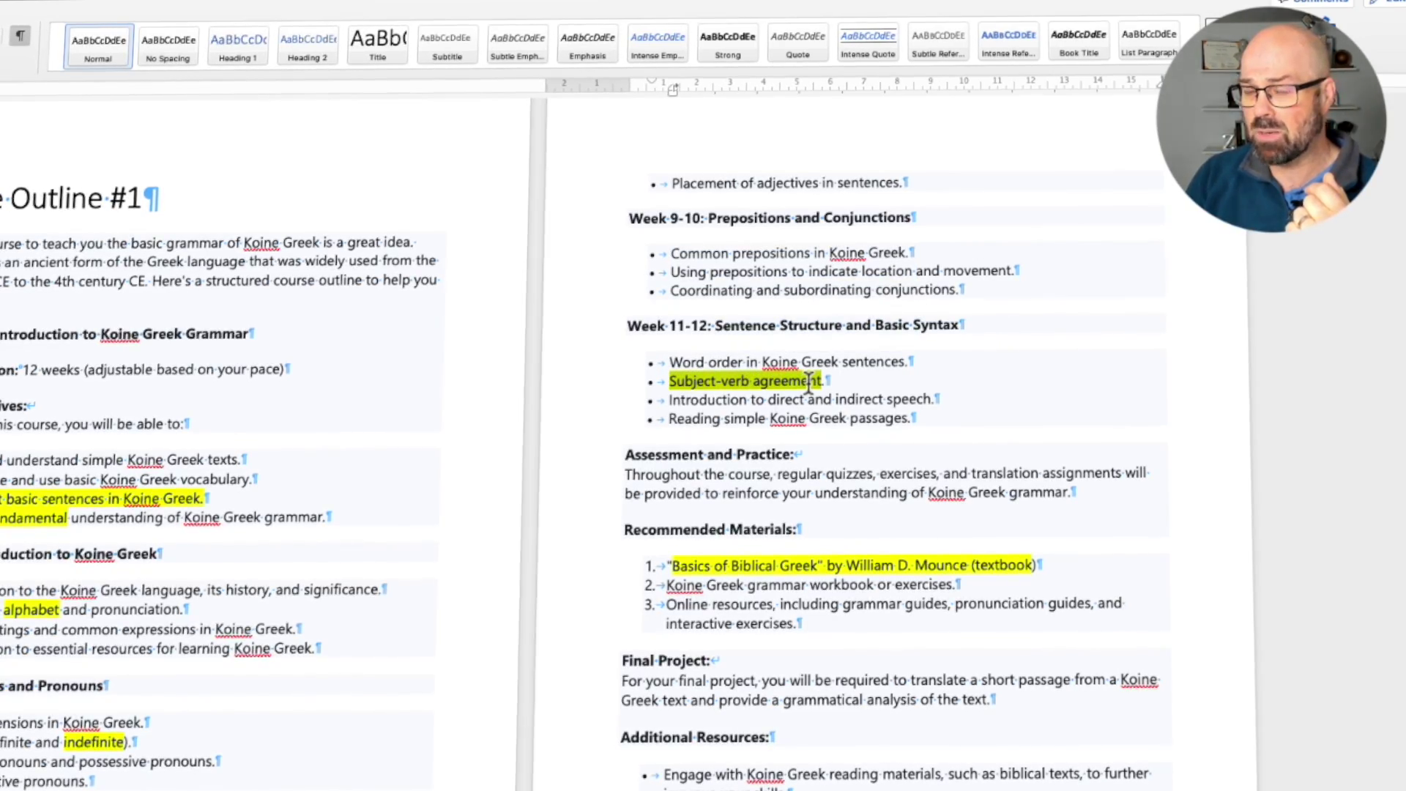
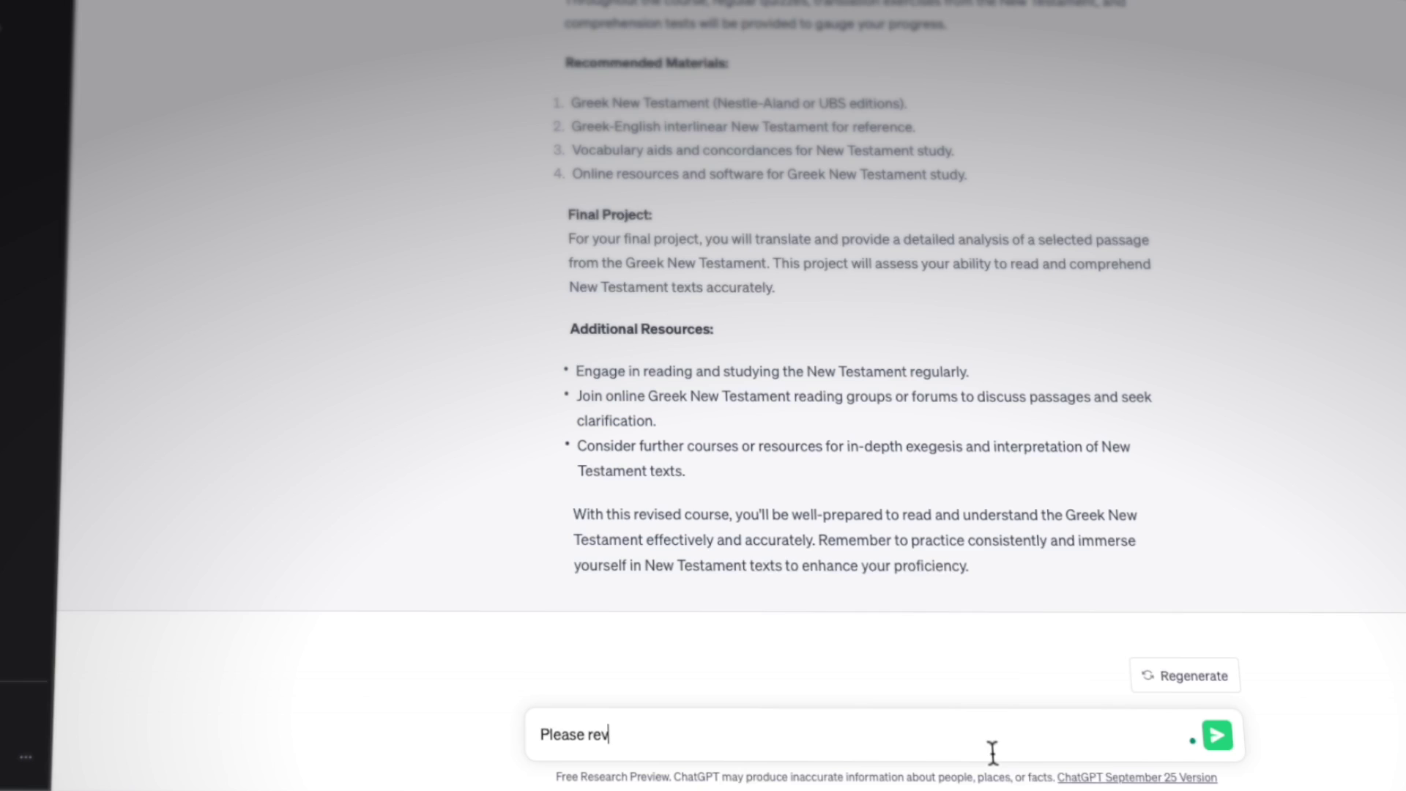
# Complete the ChatGPT prompt "Please revise to include participles, infinitives, the subjunctive and optative mood, μι verbs".
pyautogui.write('ise to include participles, i')
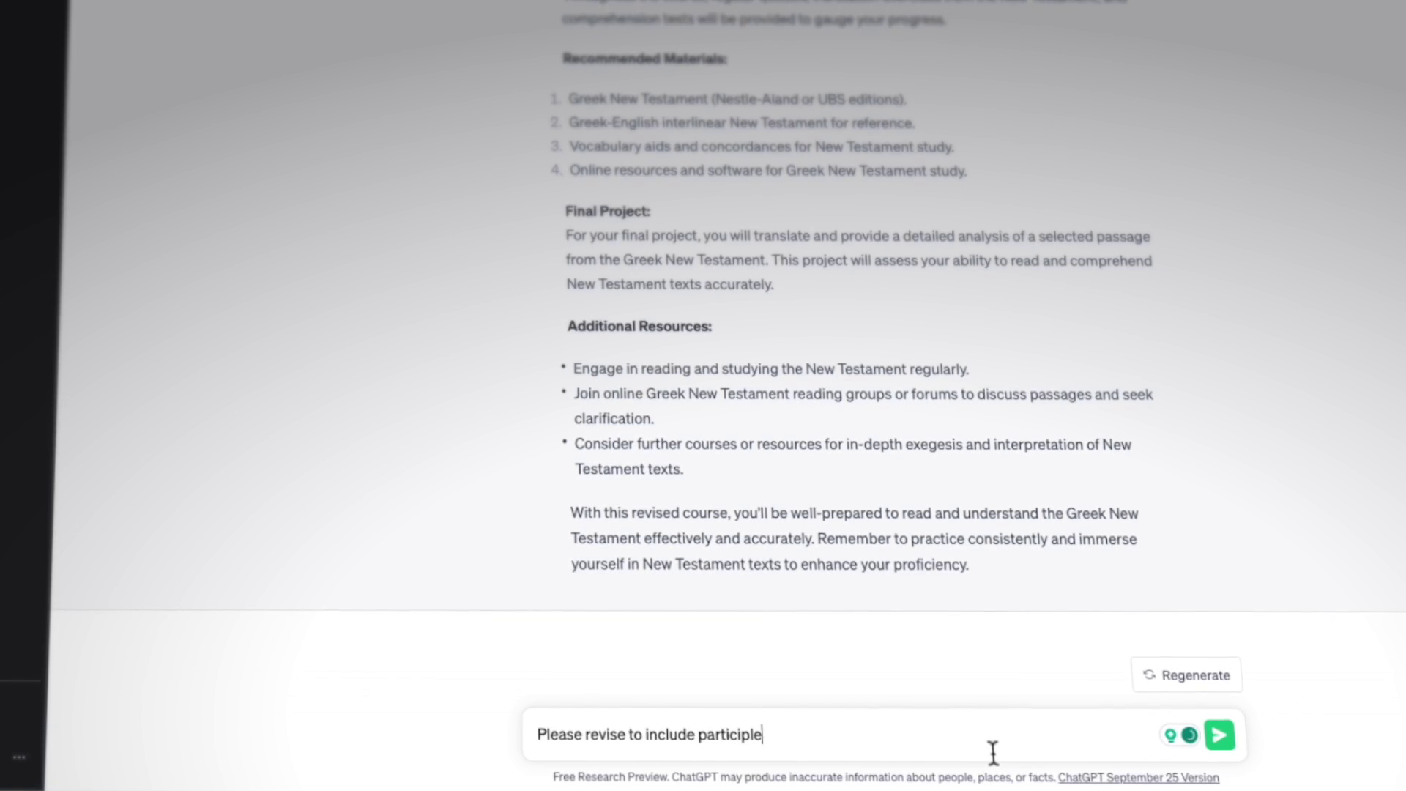
pyautogui.write('nfinitives, the subjunc')
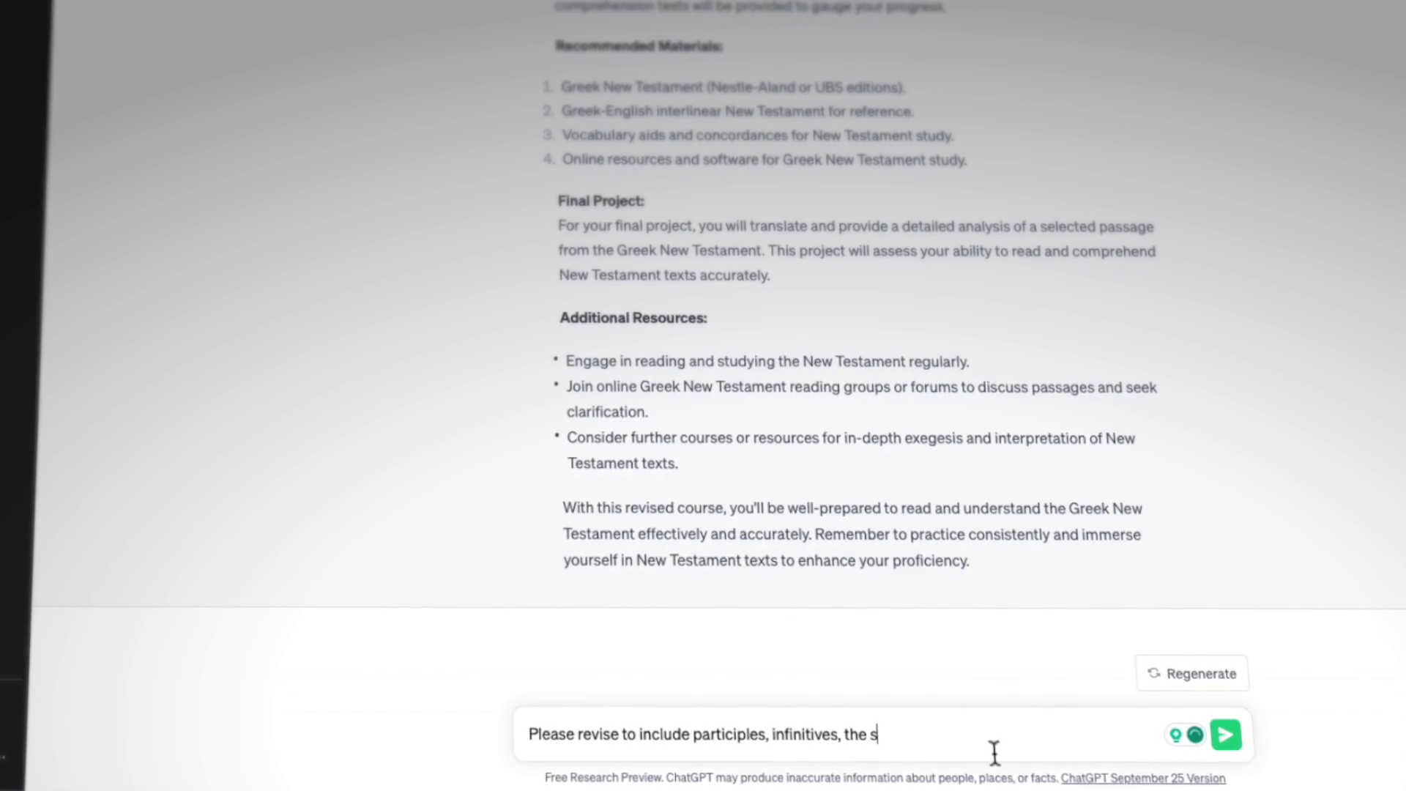
pyautogui.write('tive and optative mood')
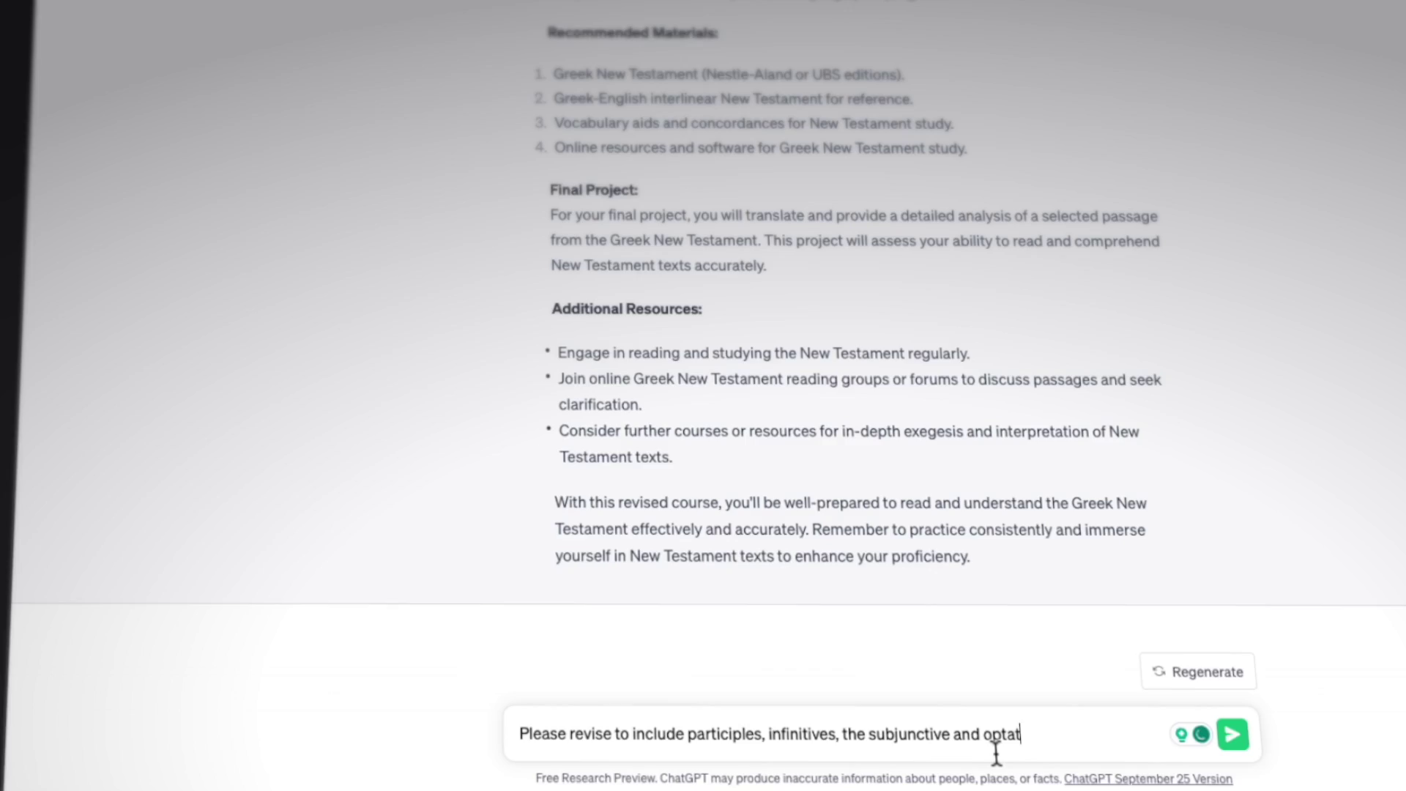
pyautogui.write(', μι verbs')
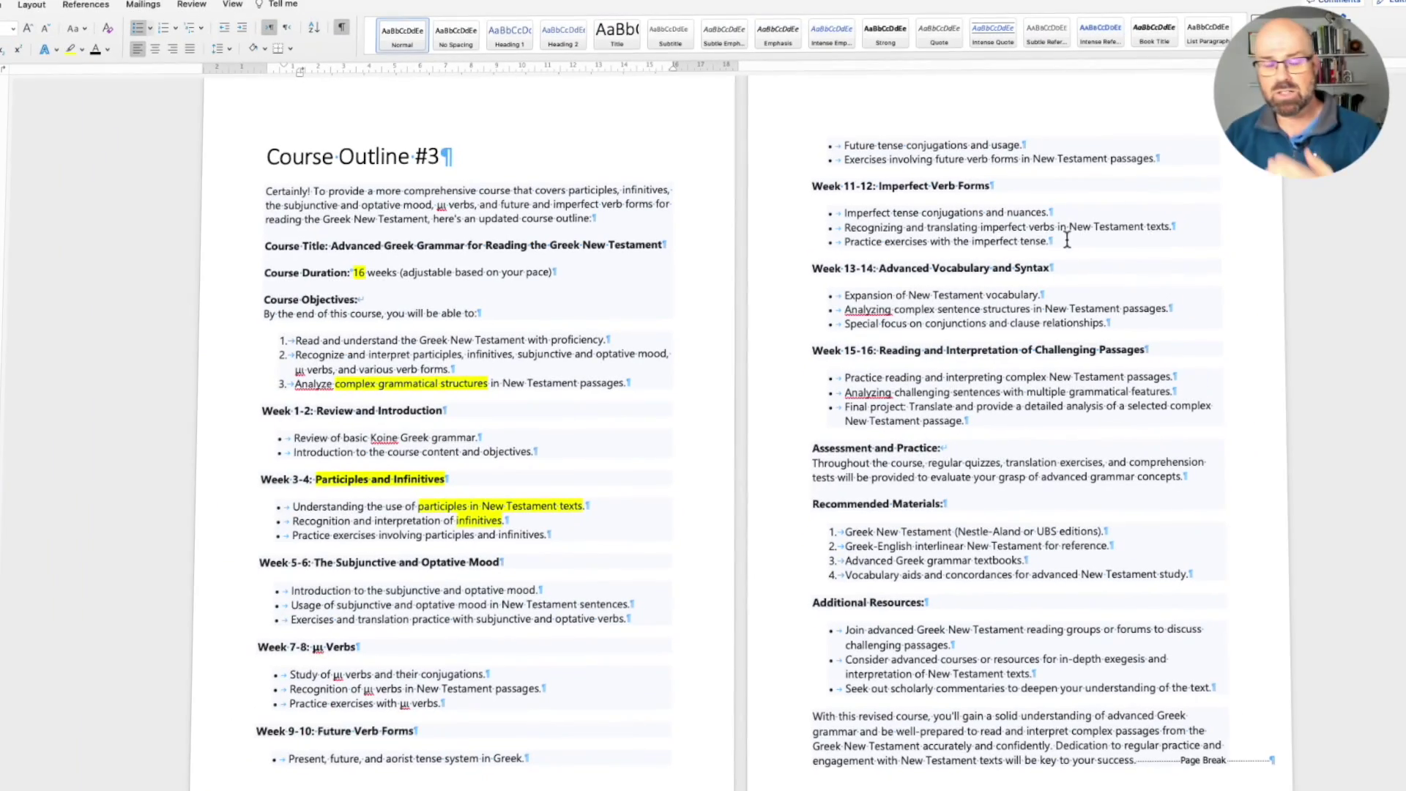
# Switch to Word and review Course Outline #3's duration and its objective on analyzing complex grammatical structures.
pyautogui.moveTo(302, 273); pyautogui.dragTo(454, 274)
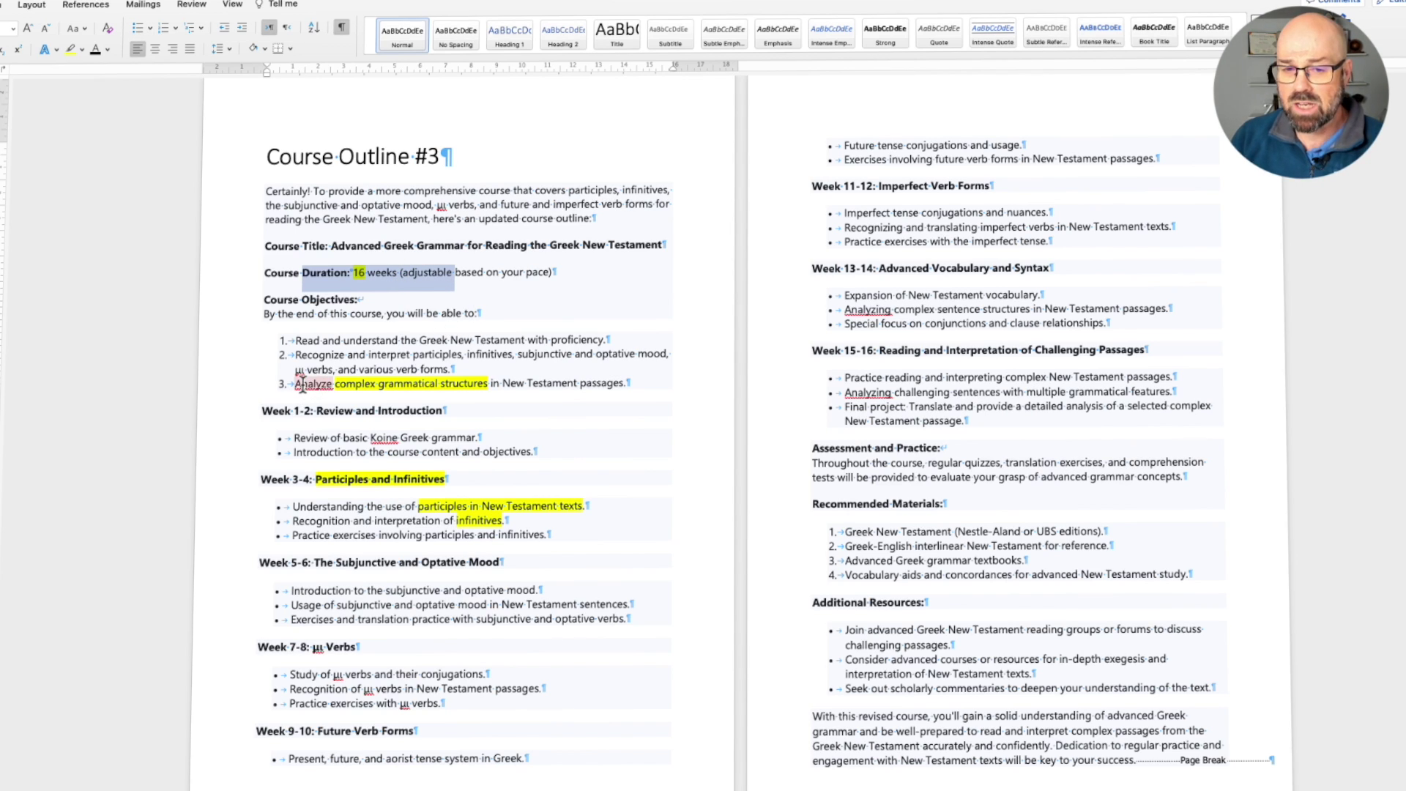
pyautogui.moveTo(295, 383); pyautogui.dragTo(502, 382)
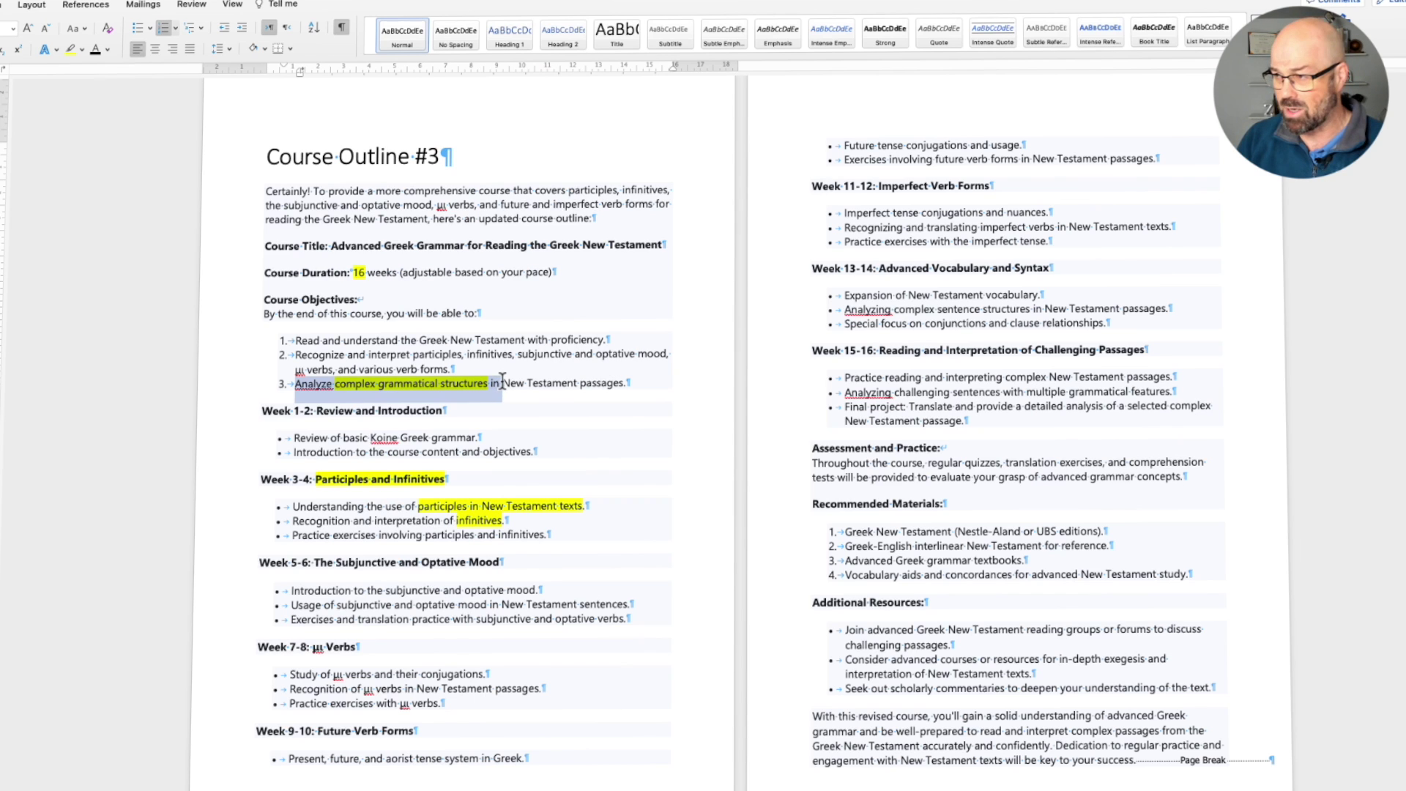
pyautogui.click(589, 383)
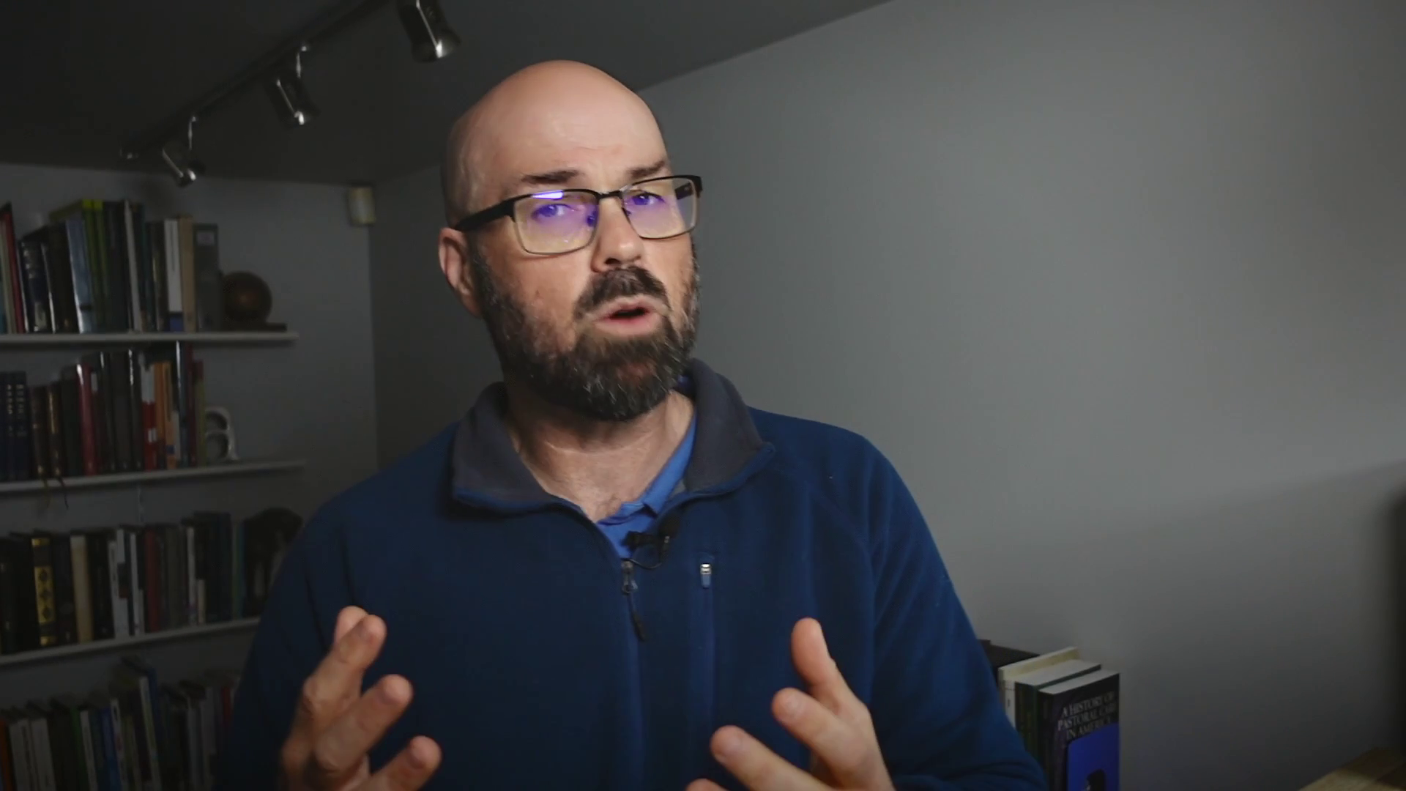